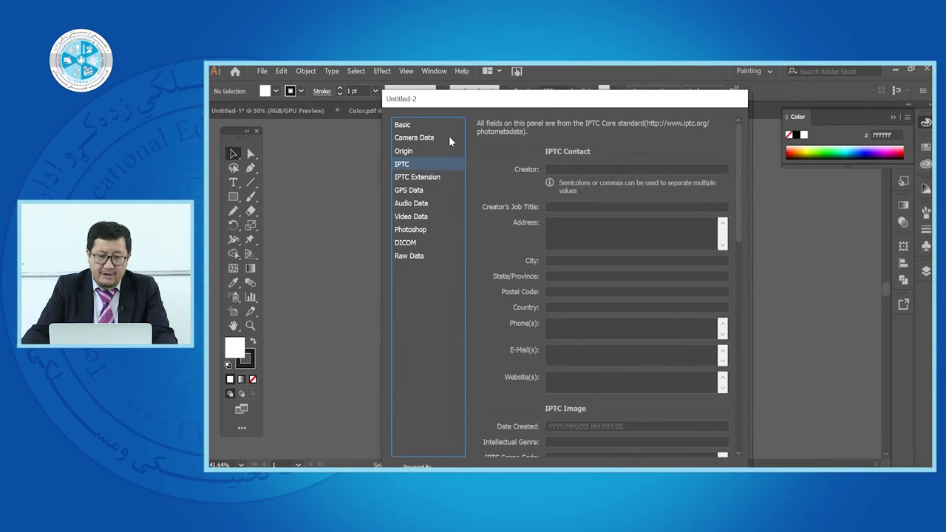
In the Basic file information, enter the author's full name and set the author title to "چرخه رنگ"
left_click(403, 126)
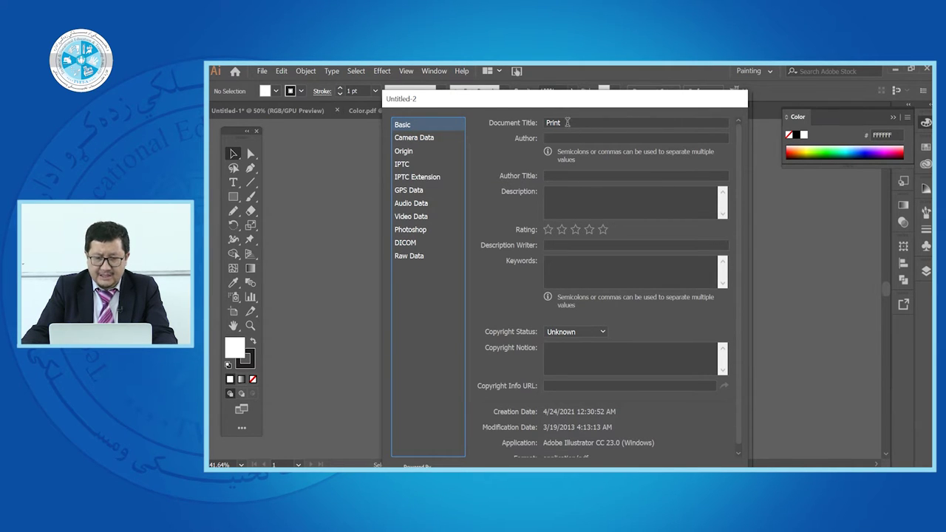
left_click(585, 138)
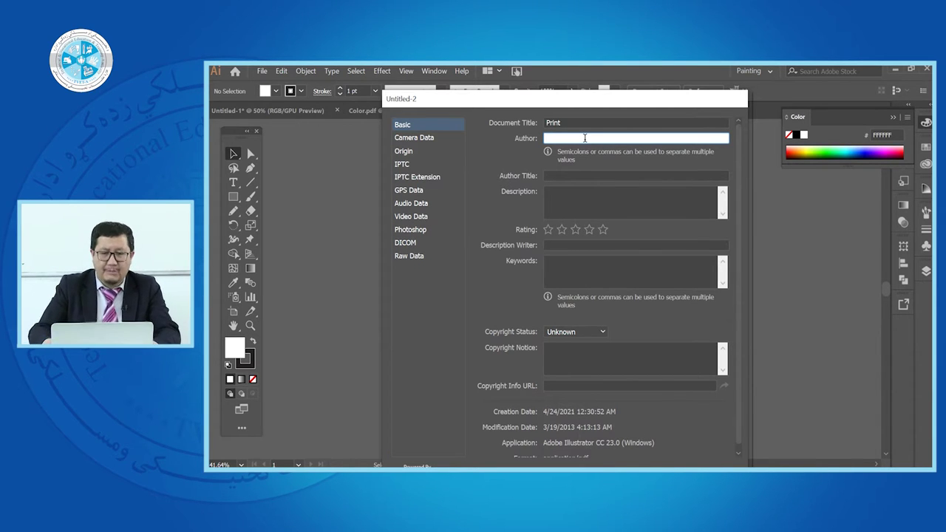
type("علی امینا")
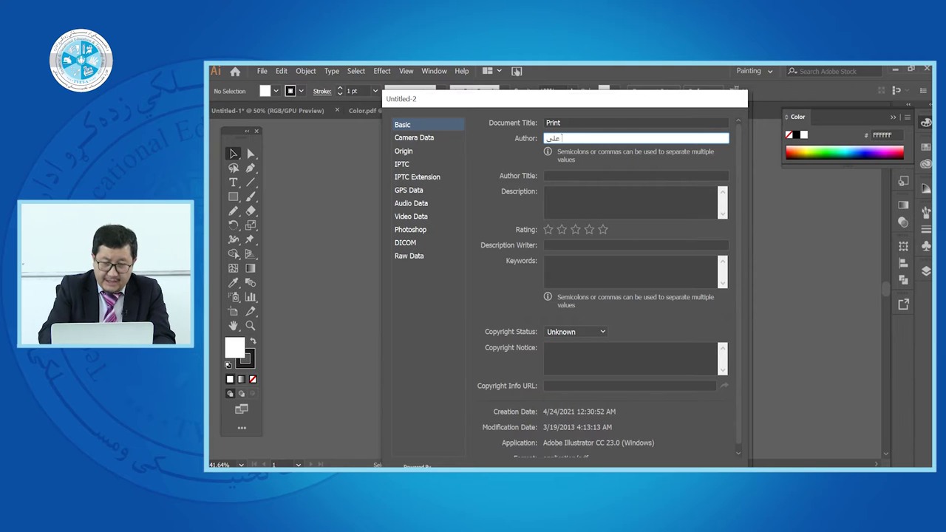
left_click(572, 177)
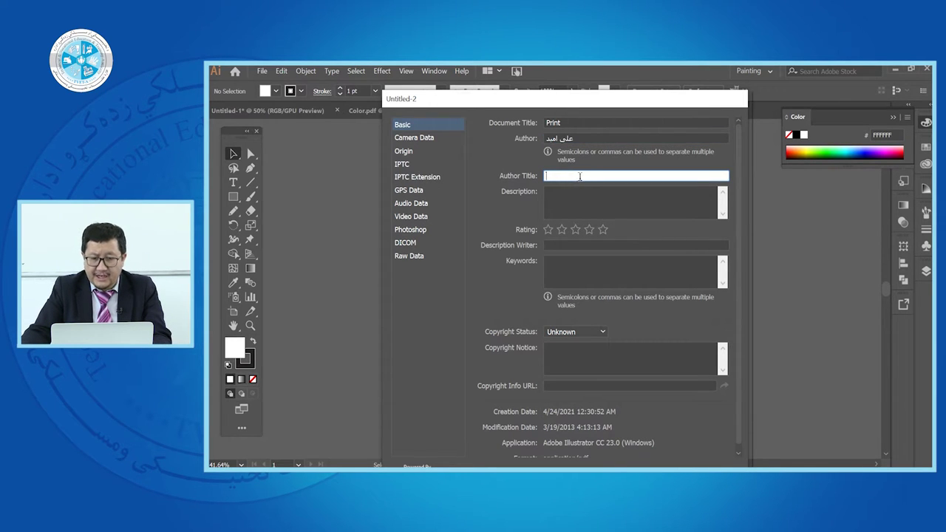
type("حرج")
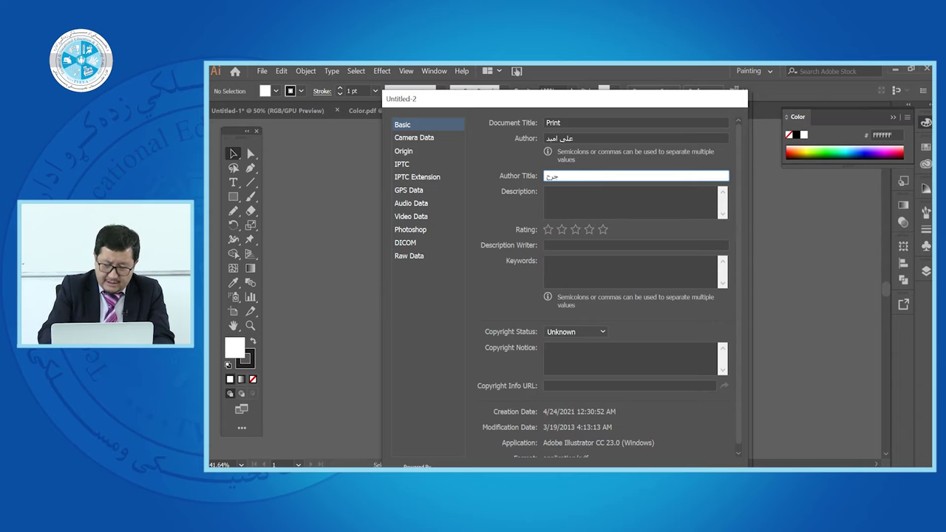
type("ه رنگ")
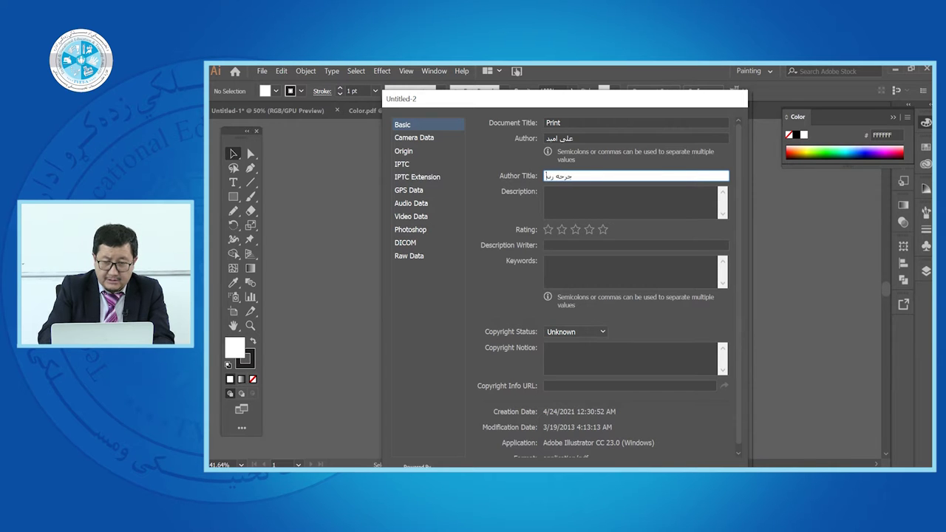
Write the description "چرخ رنگ برای آموزش شاگردان مکاتب" and enter the description writer's full name
left_click(604, 199)
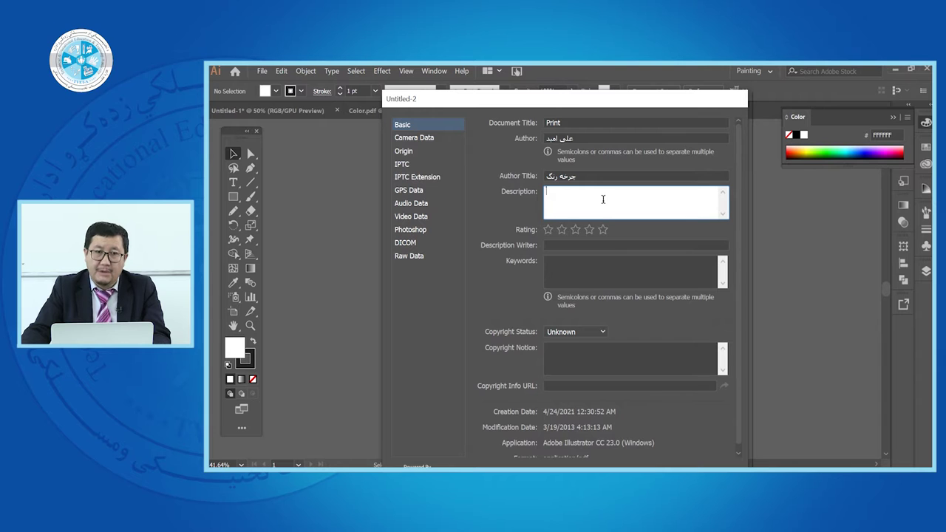
type("چرخ")
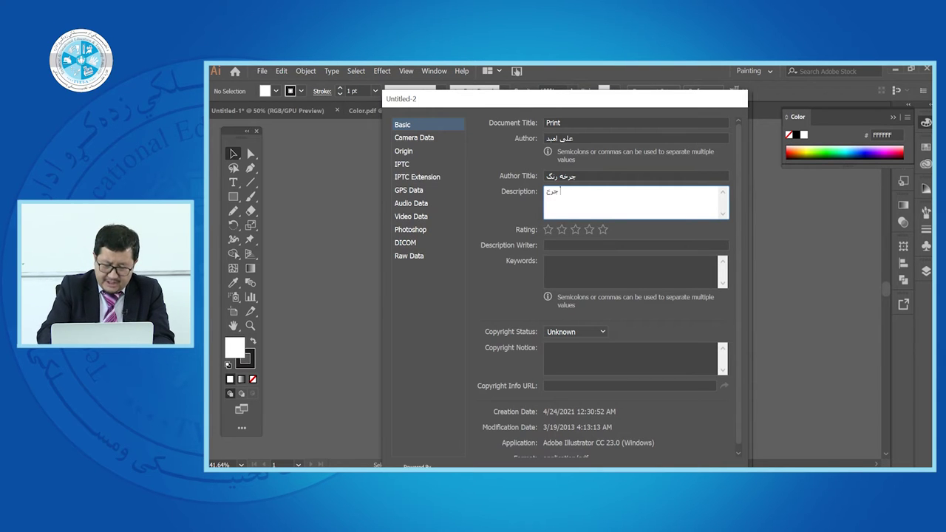
type(" رنگ برای اموزش")
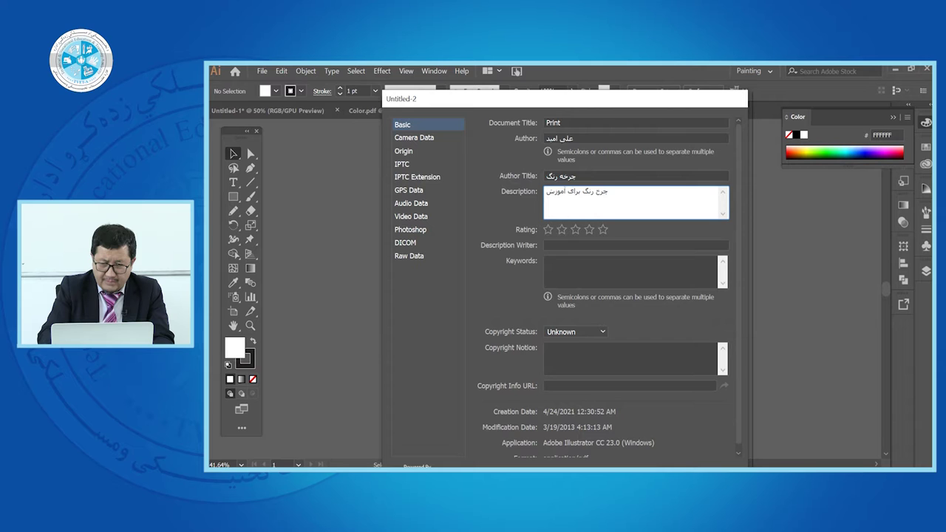
type(" محصلان")
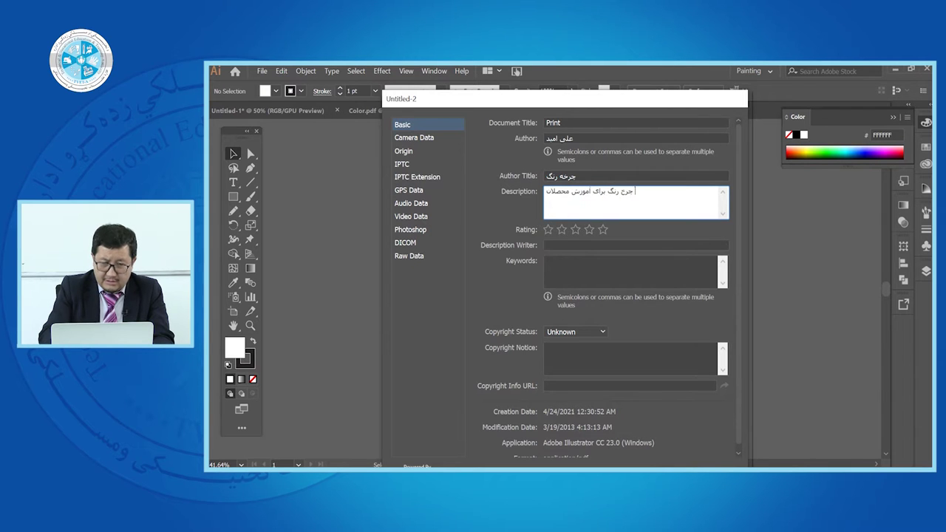
key("BackSpace")
key("BackSpace")
key("BackSpace")
key("BackSpace")
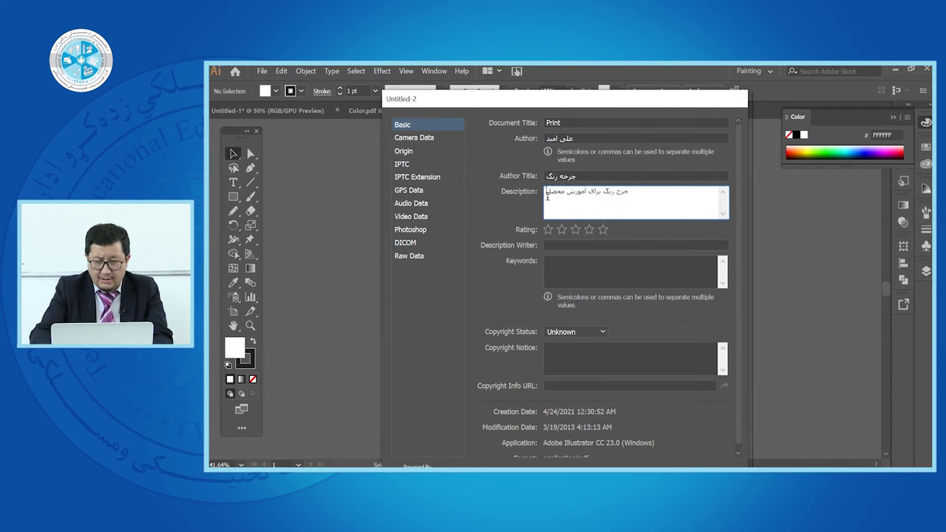
key("BackSpace")
key("BackSpace")
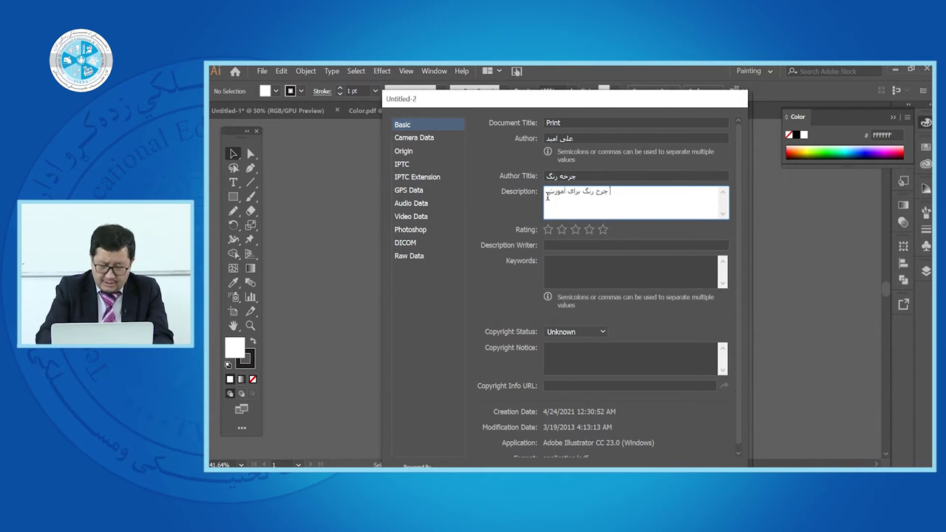
type("شاگردا")
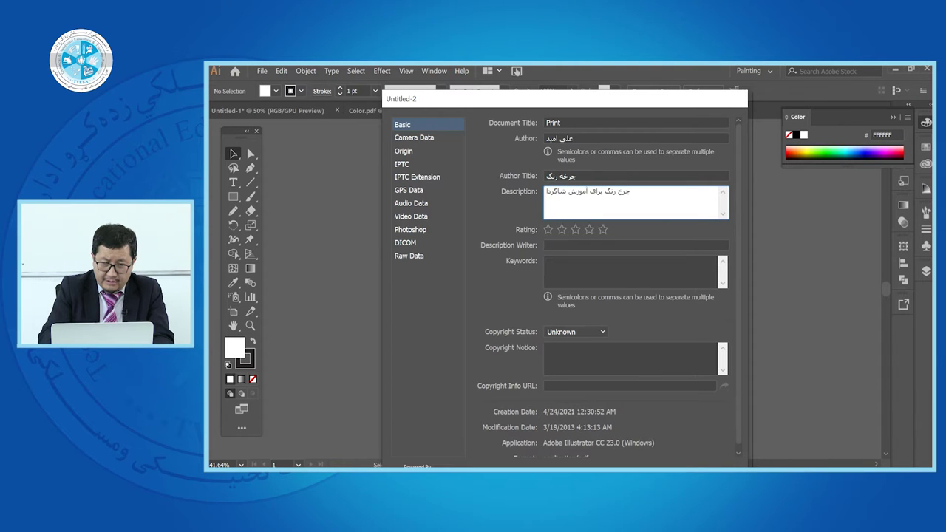
type("ن مکاتب")
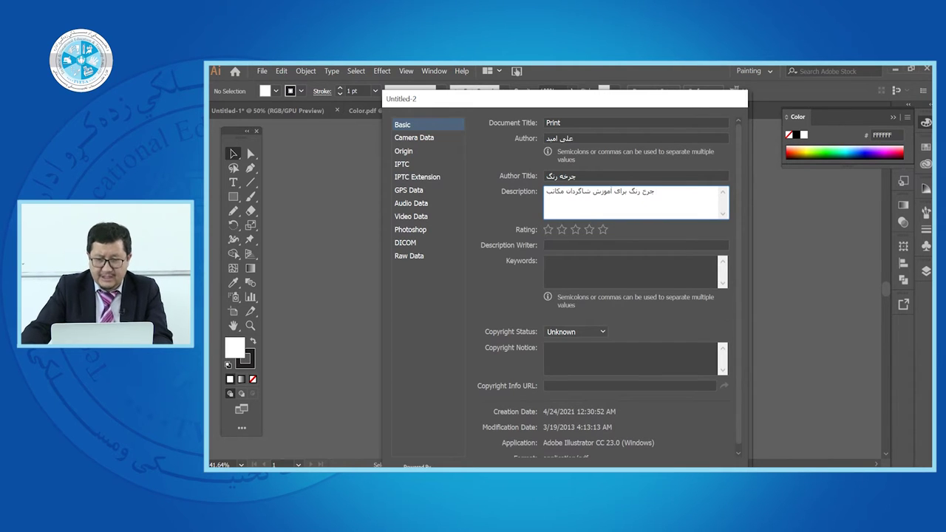
left_click(574, 244)
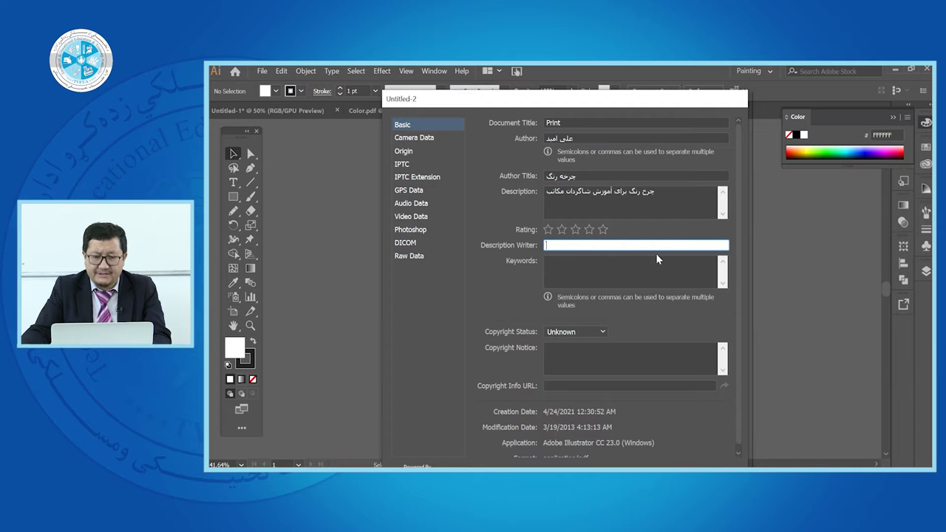
type("علی امید")
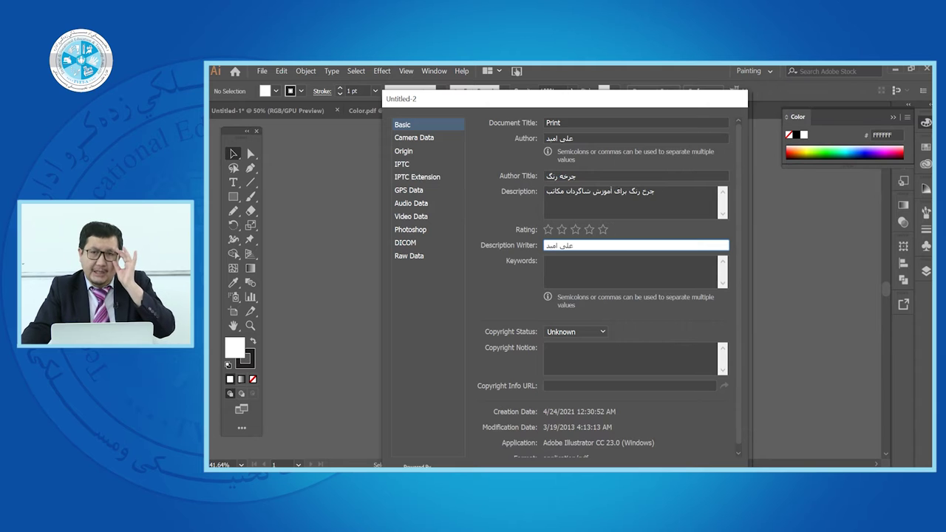
Enter the keywords "زرد، آبی ، سرخ", the author's full name, and "تعلیمات مسلکی و تخنیکی", separated by commas
left_click(620, 272)
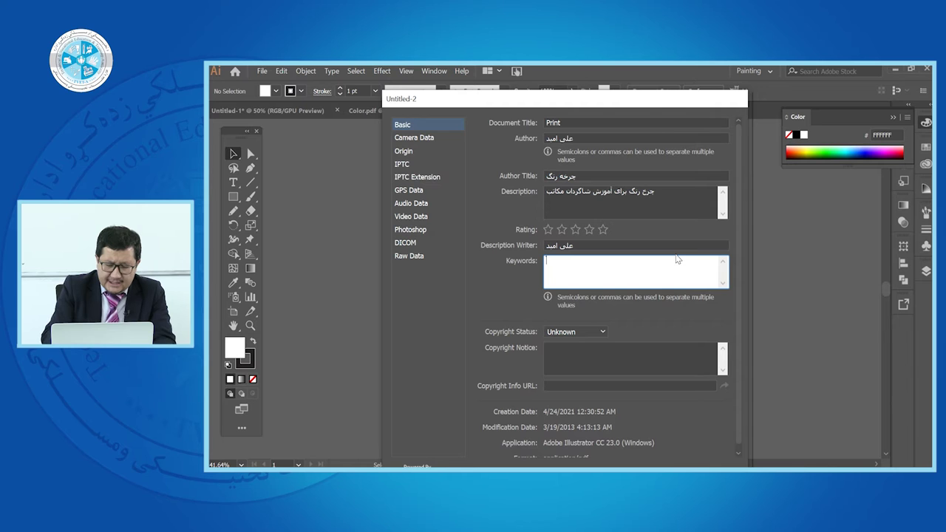
type("رنگ")
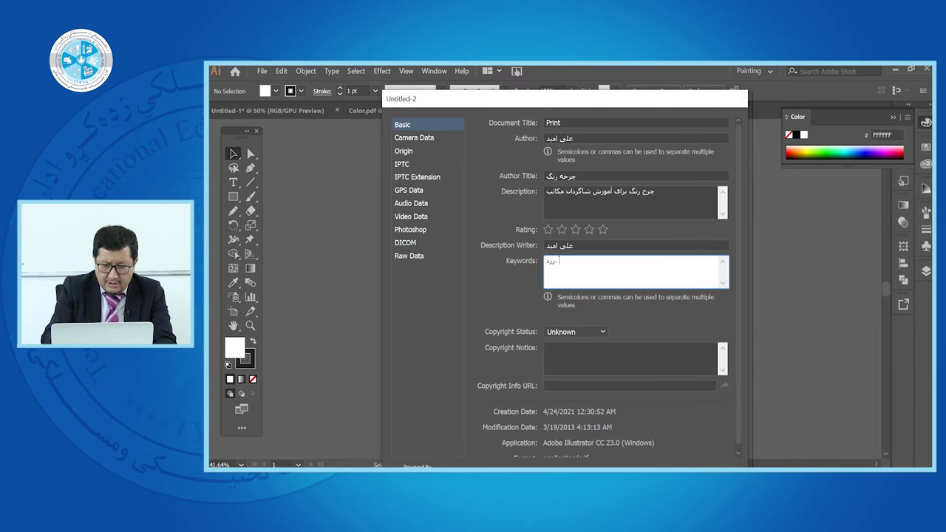
type("، آبی")
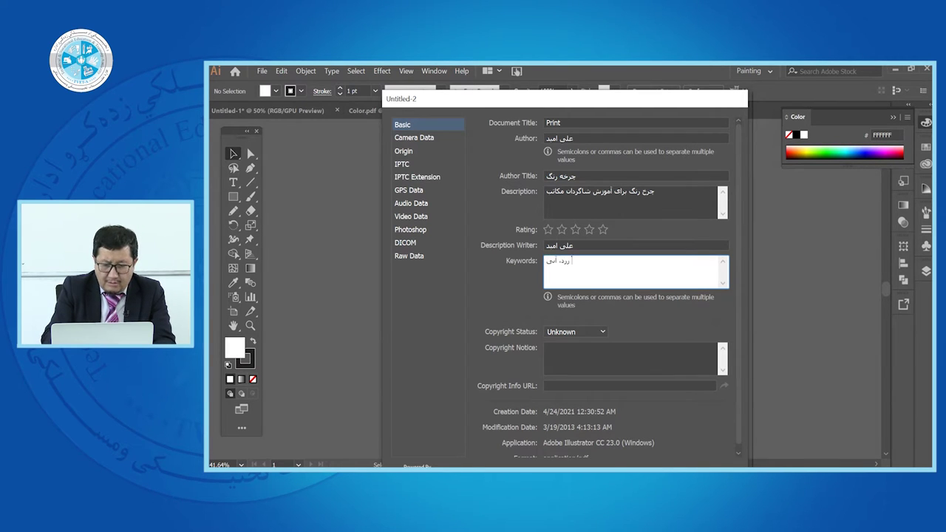
type(" ، سرخ")
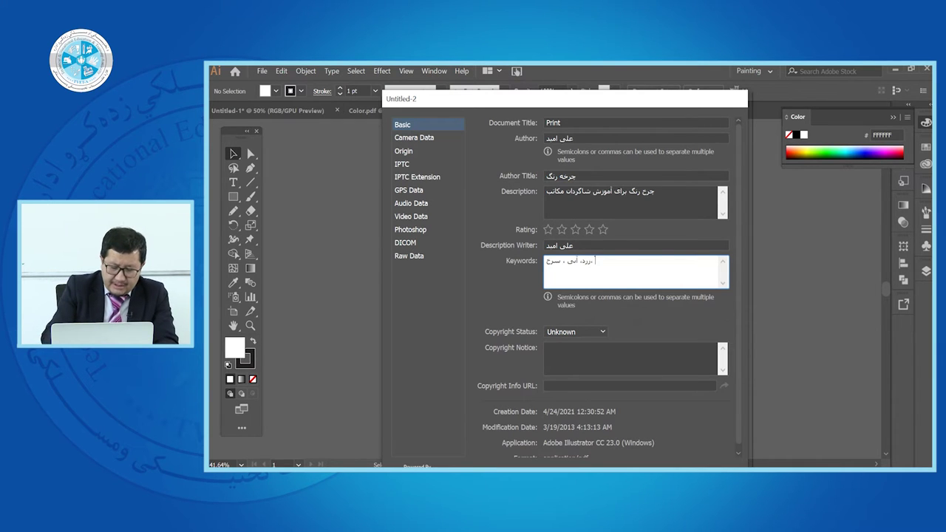
type("، علی")
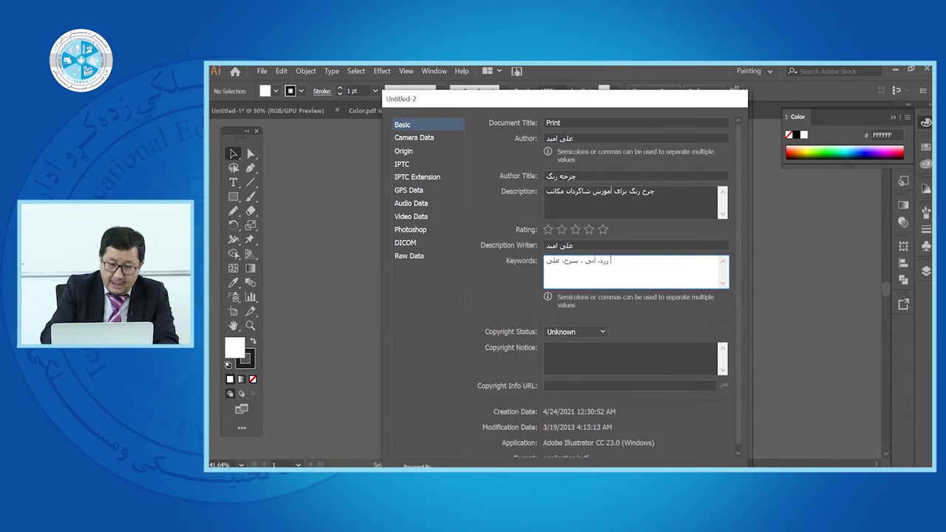
type(" امید")
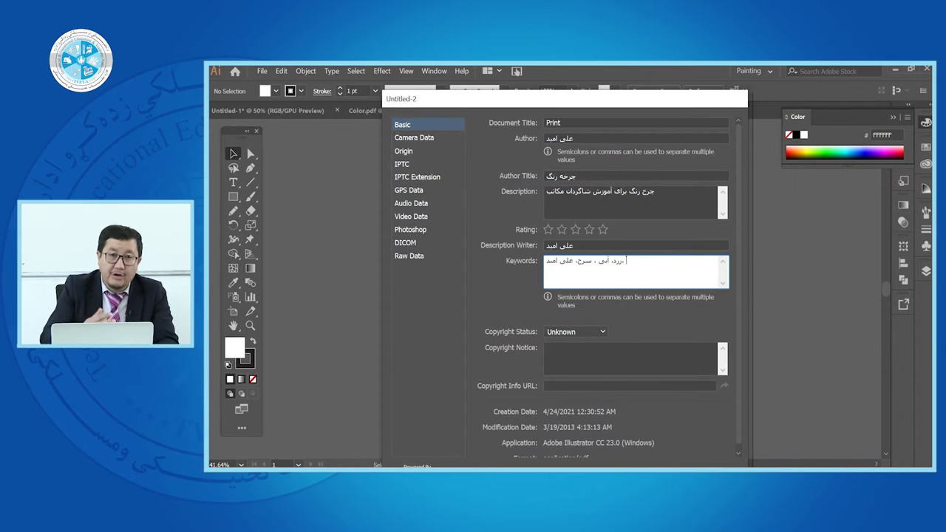
type("، نق")
type("لیمات مسل")
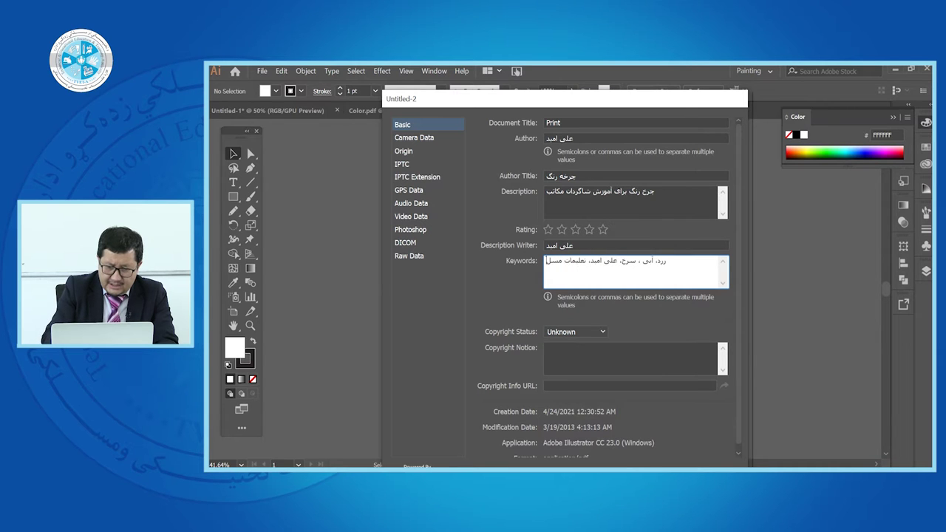
type("کی و تخنی")
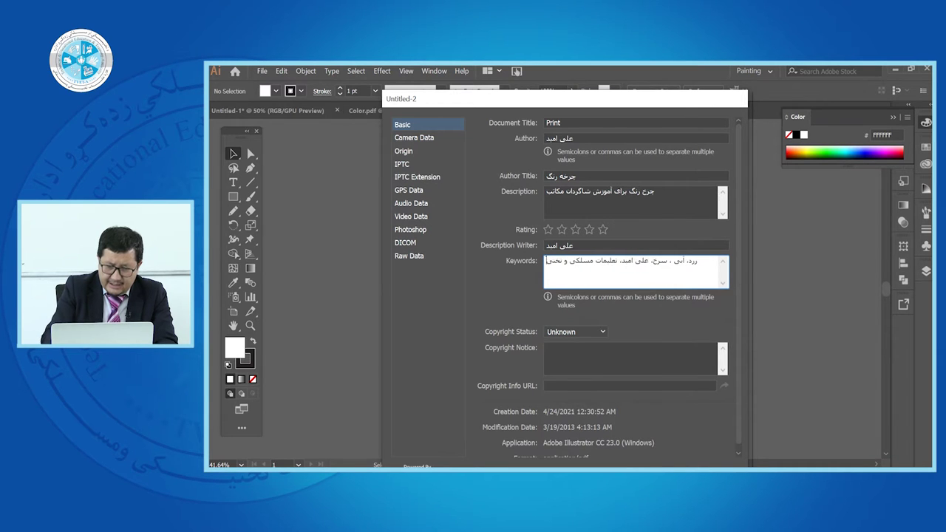
key("BackSpace")
type("ی")
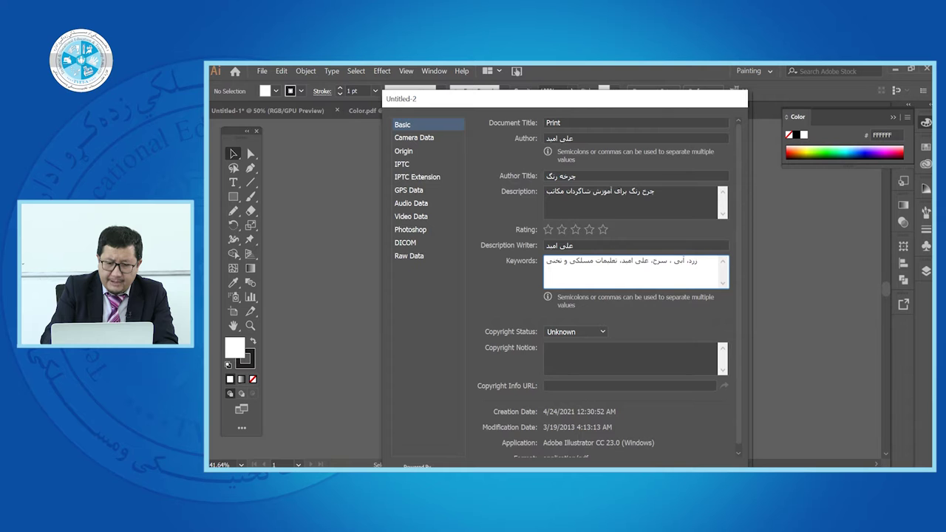
type("کی")
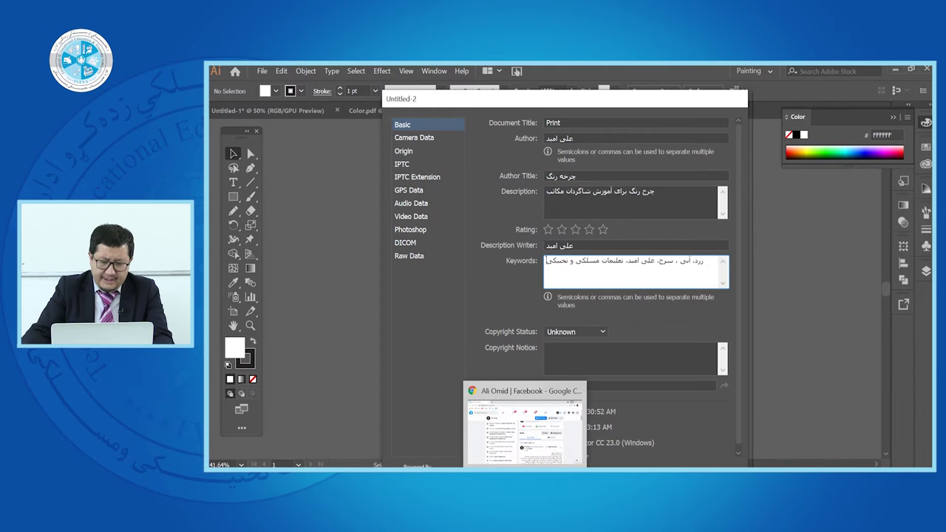
Switch to Chrome, replace the Facebook tab with a new one, and search Google for "شهر زیبای کابل"
left_click(518, 429)
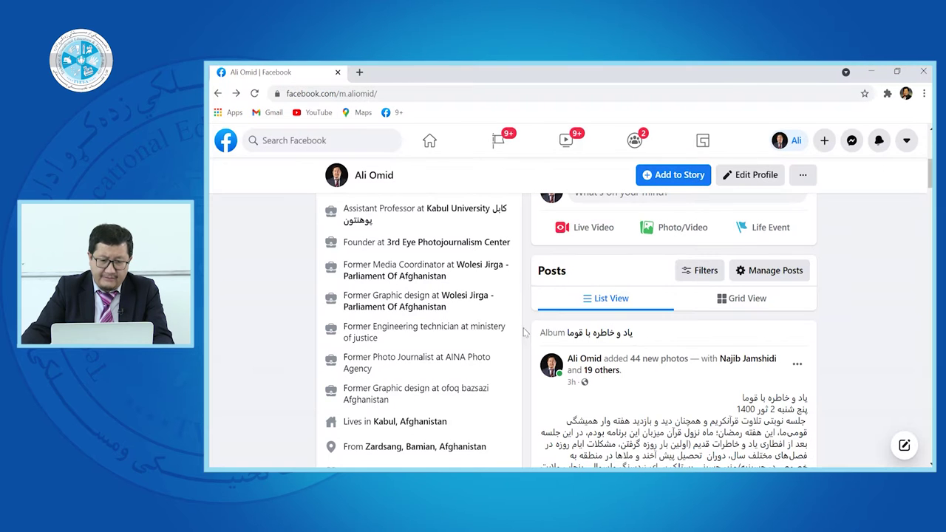
left_click(360, 72)
left_click(338, 72)
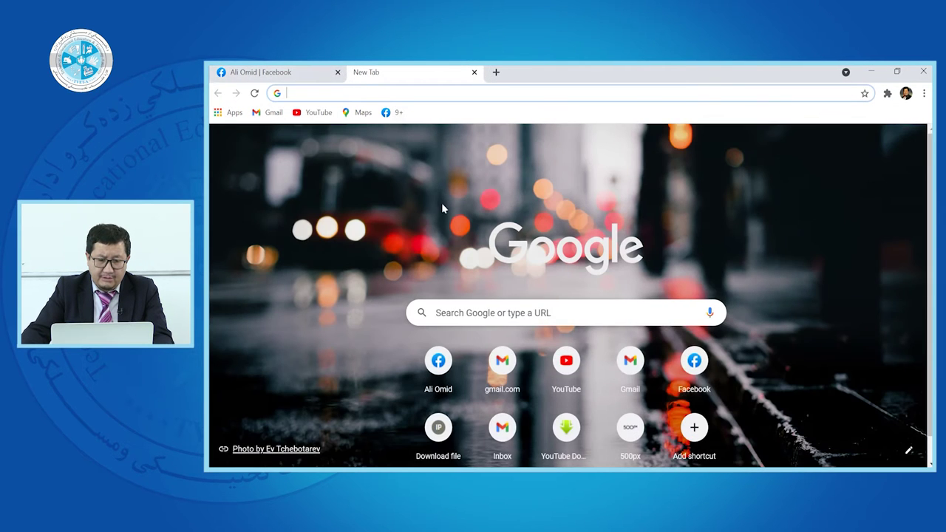
left_click(502, 311)
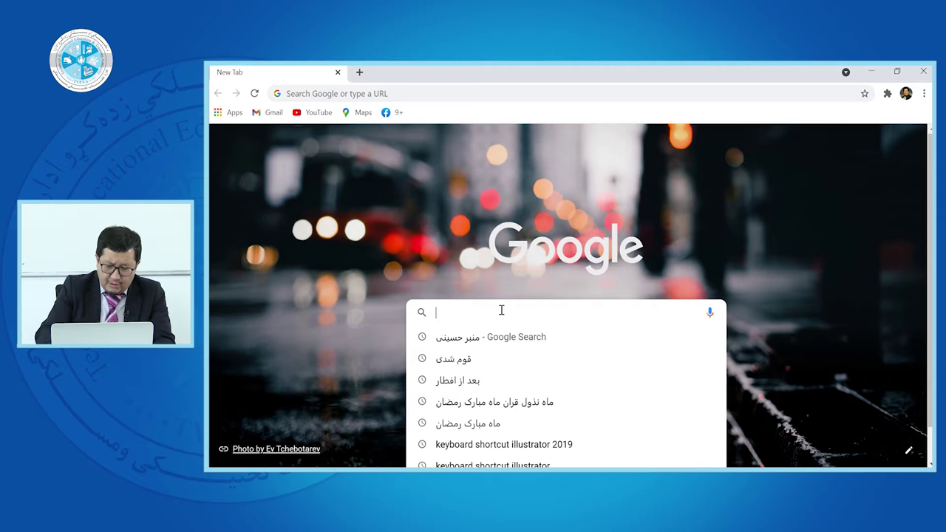
type("شهر زیبای کابل")
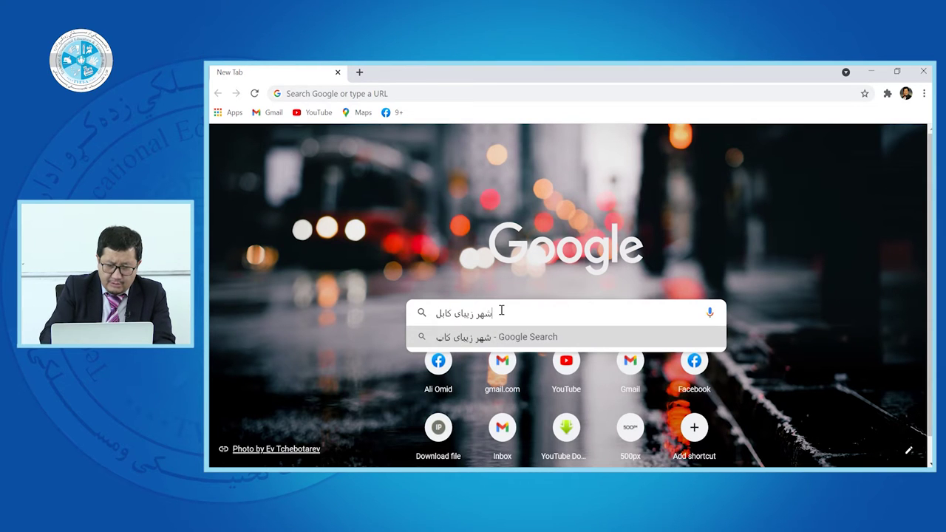
key("Return")
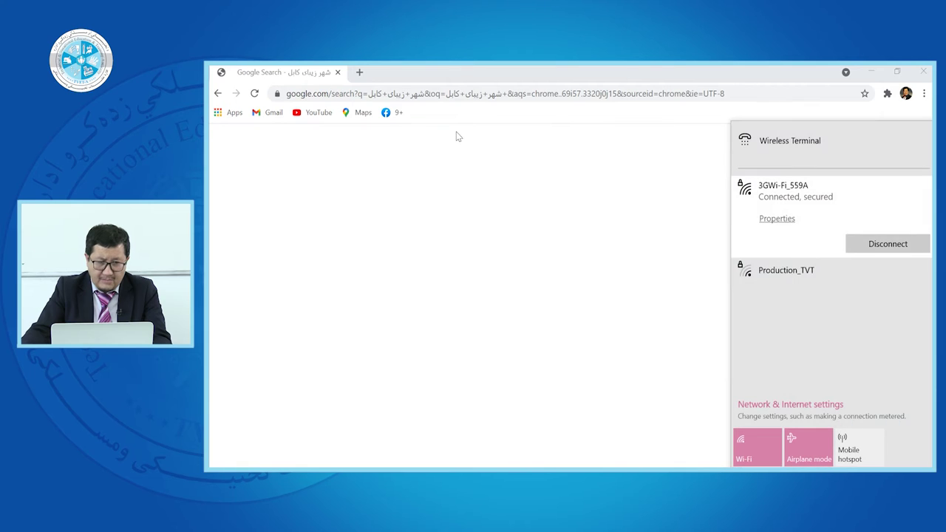
left_click(619, 209)
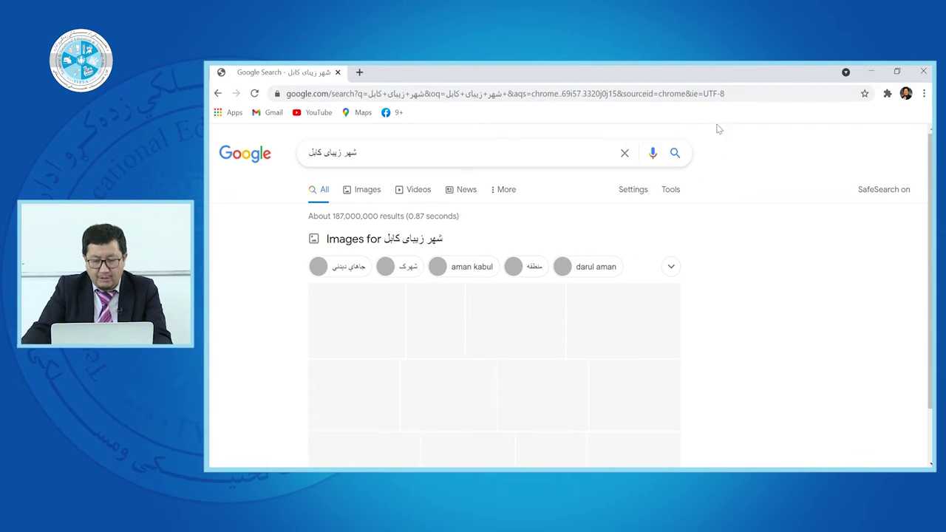
Switch back to Illustrator and set the copyright status to Copyrighted, leaving the copyright notice and info URL empty
key("alt+Tab")
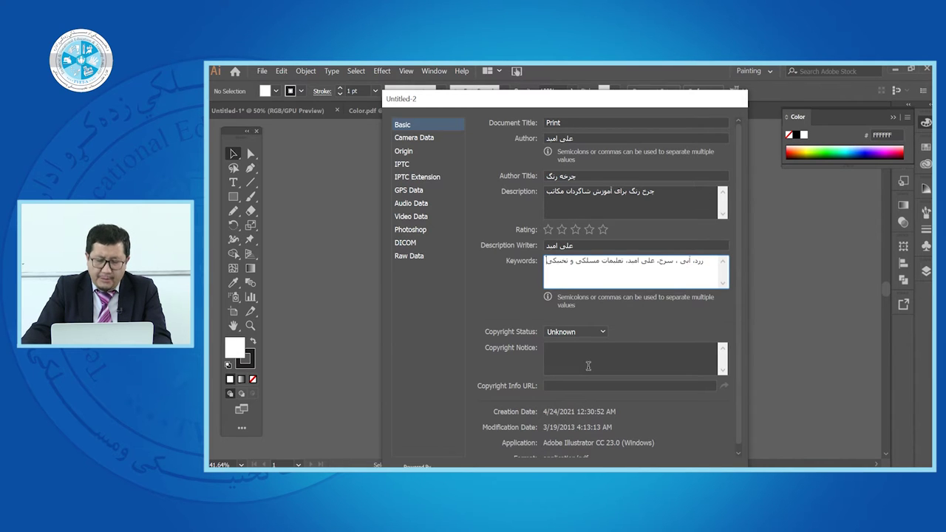
left_click(588, 366)
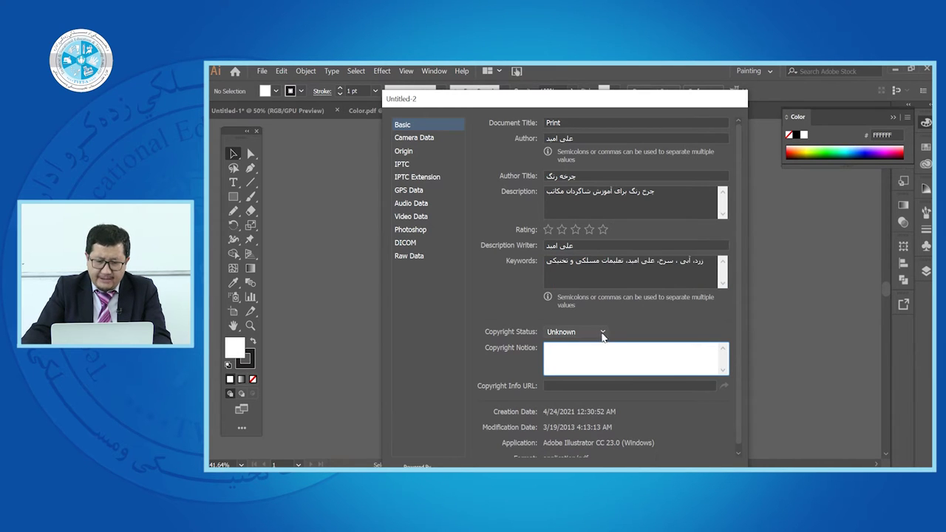
left_click(602, 332)
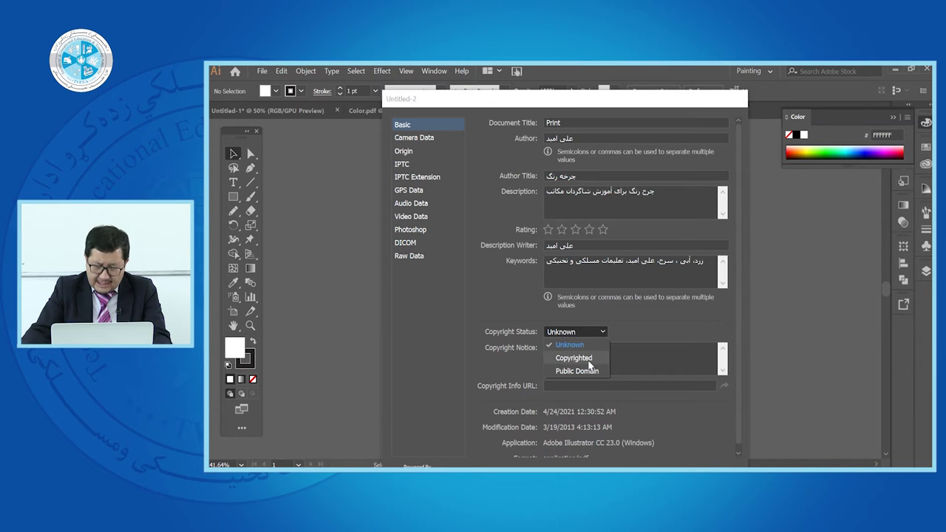
left_click(586, 360)
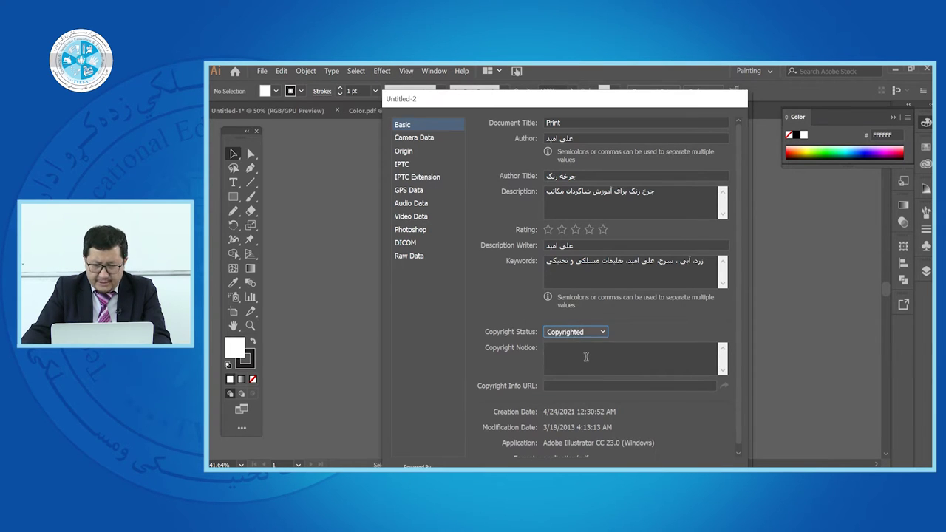
left_click(588, 357)
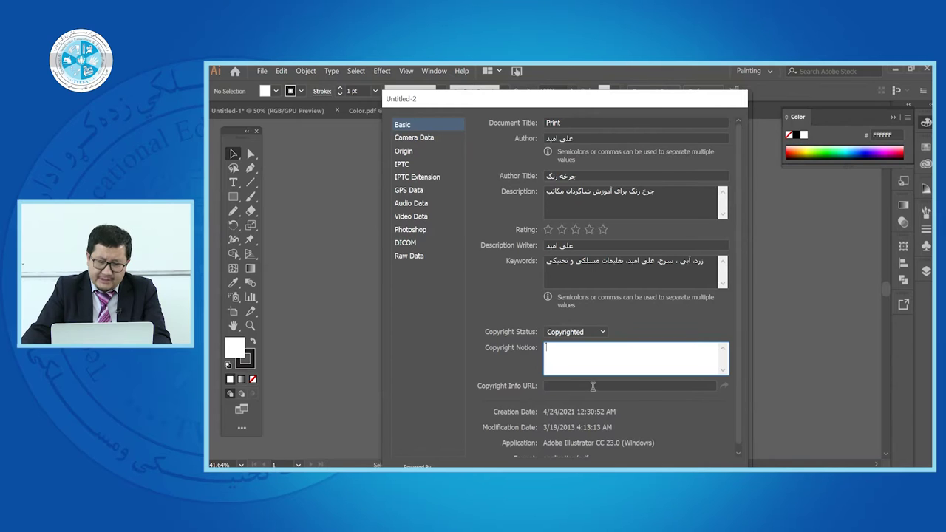
left_click(593, 386)
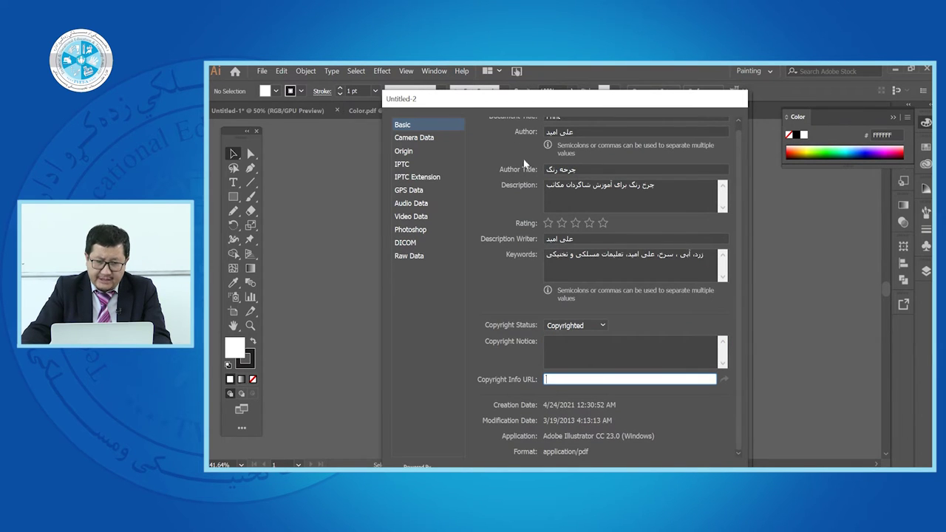
Go to the Origin information and try to enter 2/2/1400 as the creation date
left_click(411, 140)
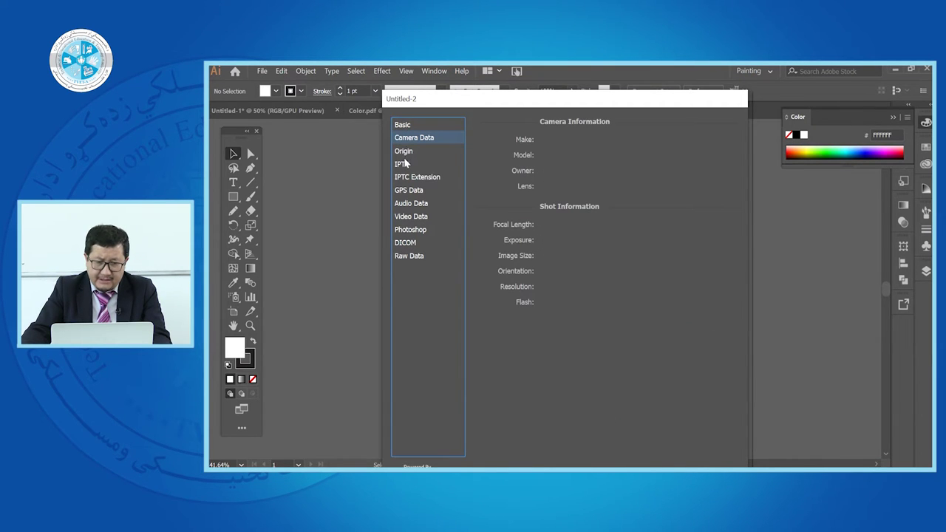
left_click(404, 151)
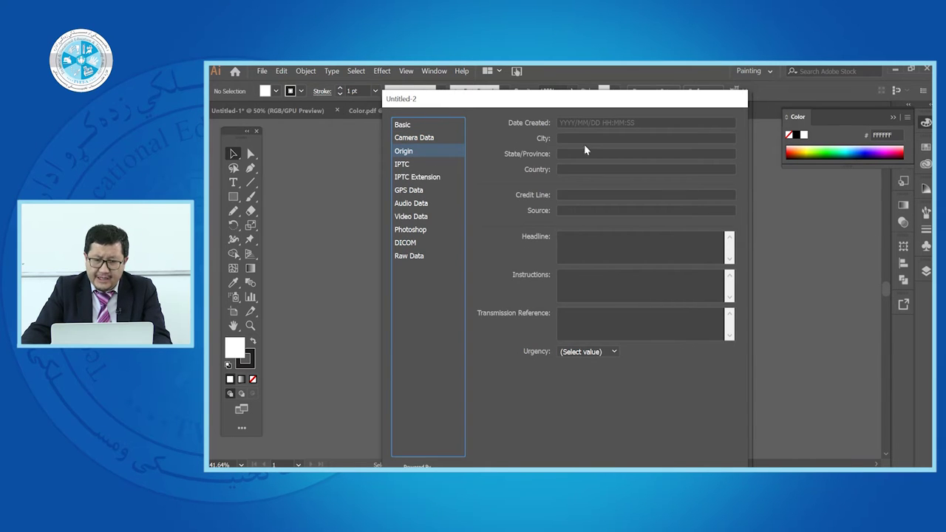
left_click(642, 123)
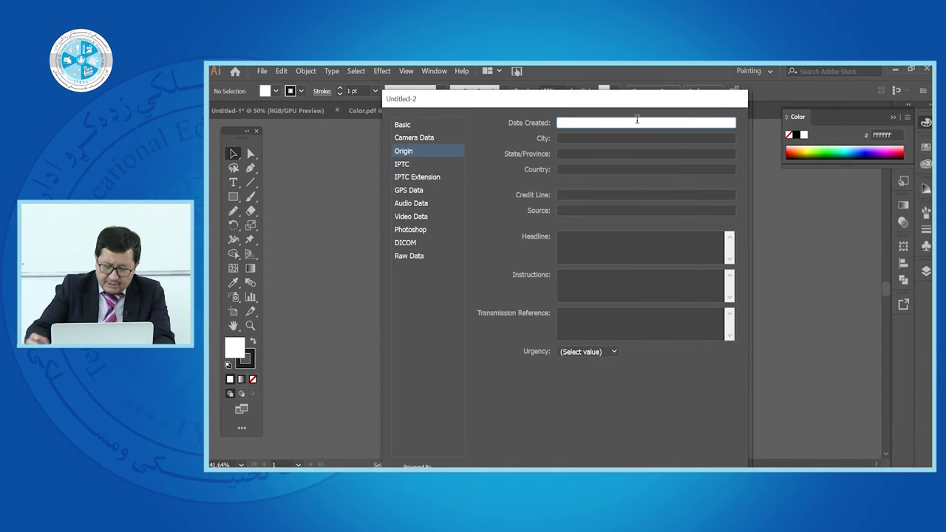
type("2/")
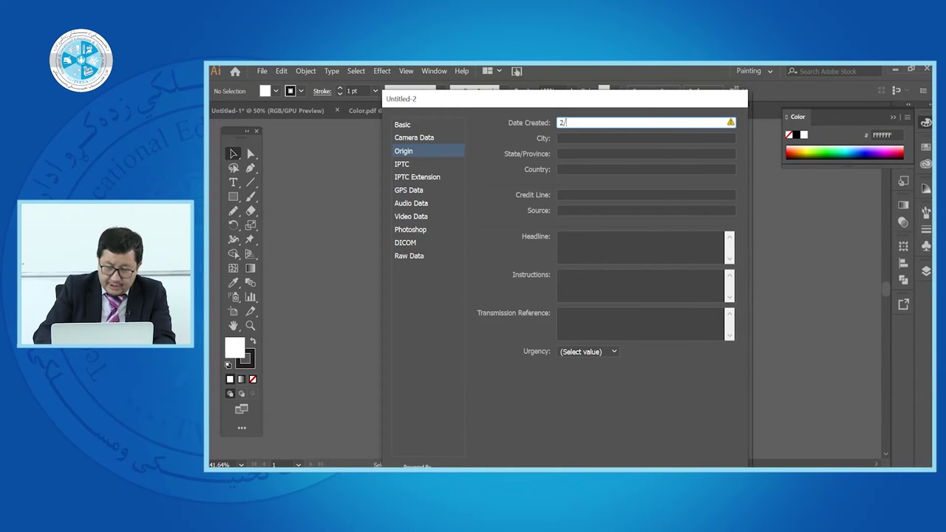
type("2/1400")
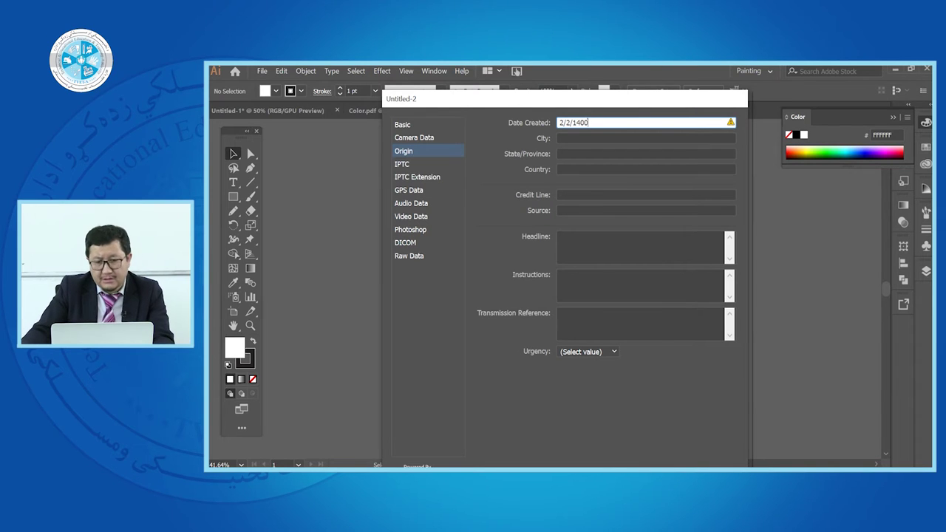
In the Origin information, set the city and the state/province to Kabul and the country to Afghanistan
left_click(598, 138)
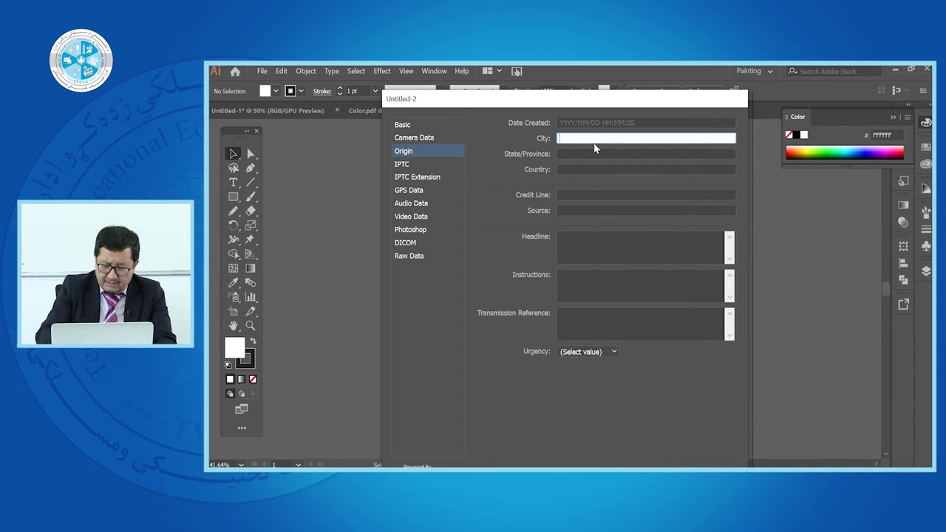
type("e")
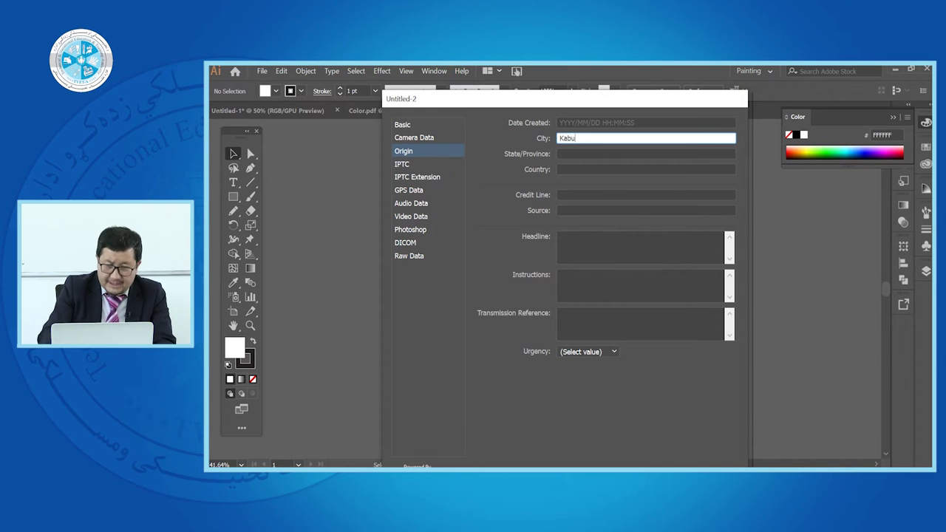
left_click(598, 153)
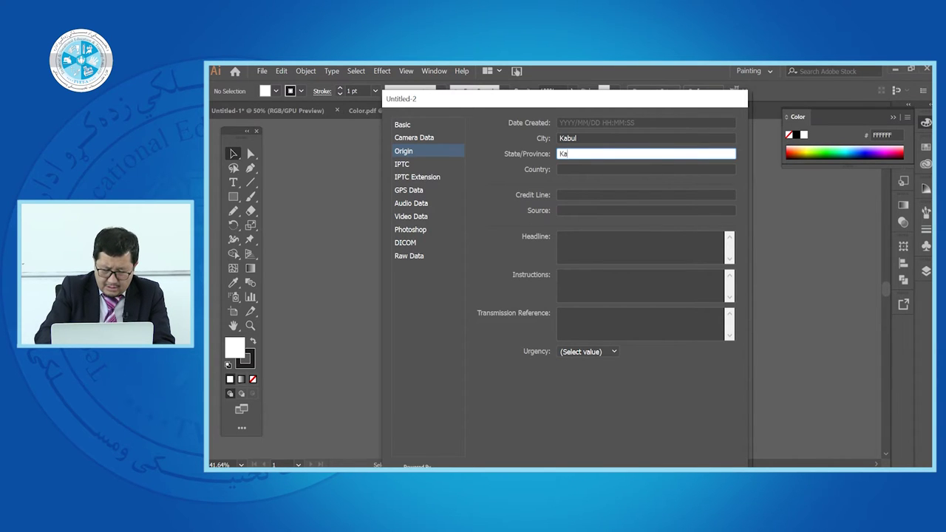
left_click(599, 168)
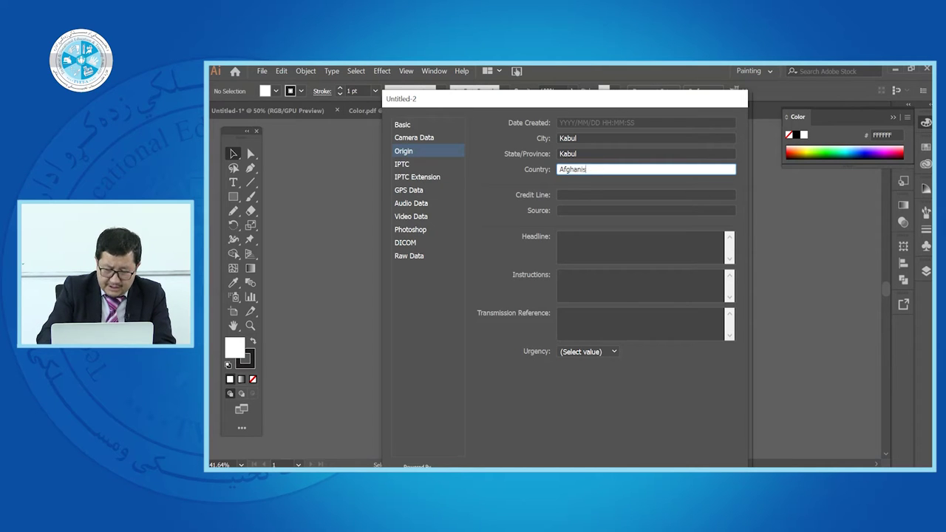
left_click(593, 195)
left_click(587, 210)
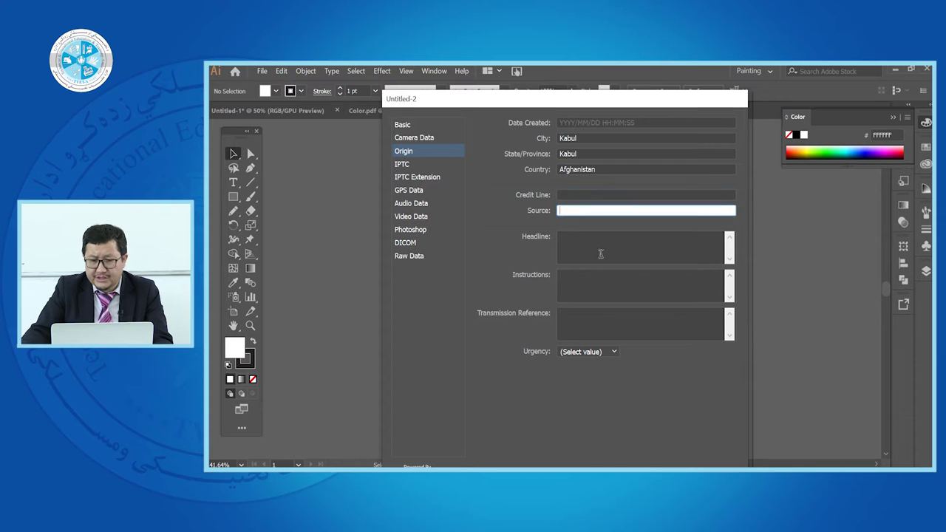
left_click(603, 246)
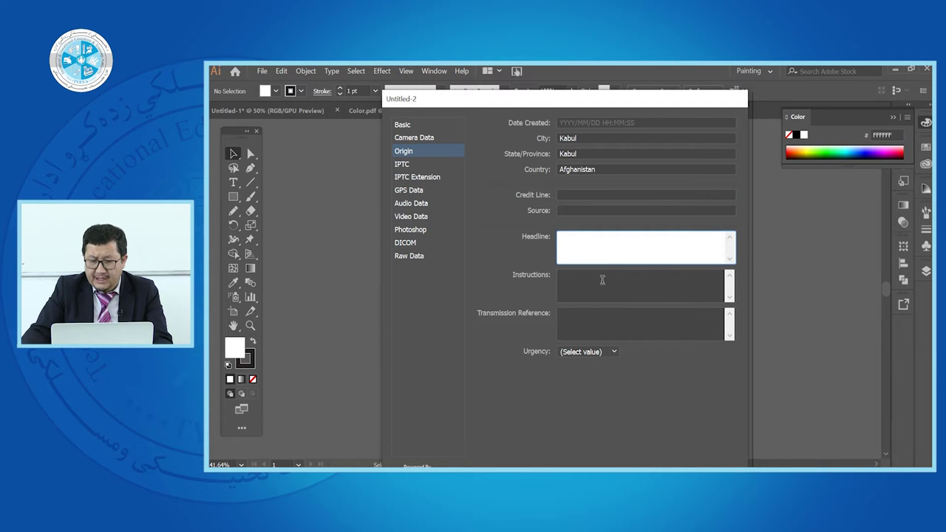
left_click(602, 279)
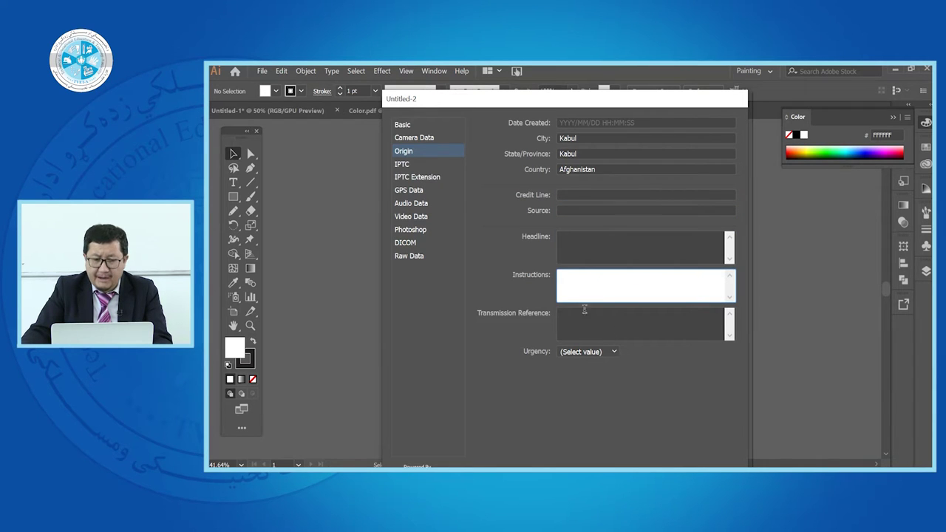
Return to the Basic file information and apply the entered metadata to the document
left_click(403, 157)
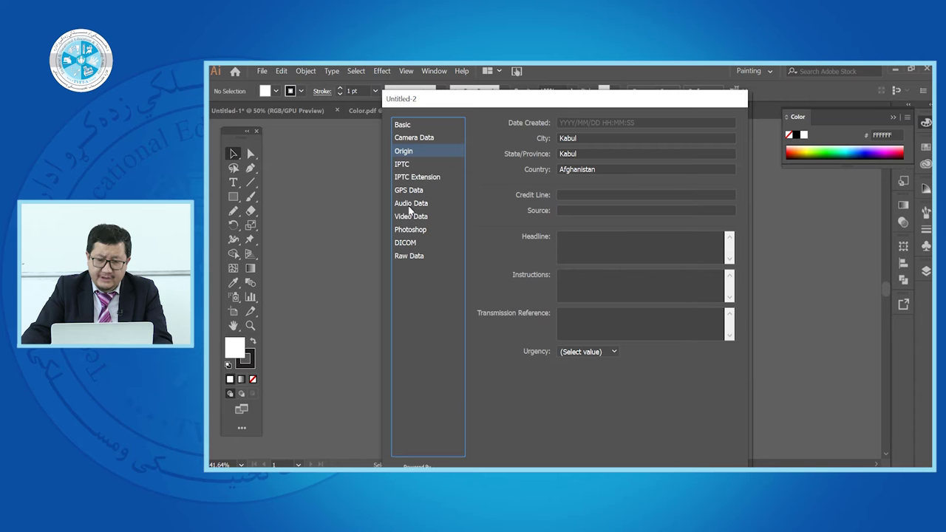
left_click(403, 125)
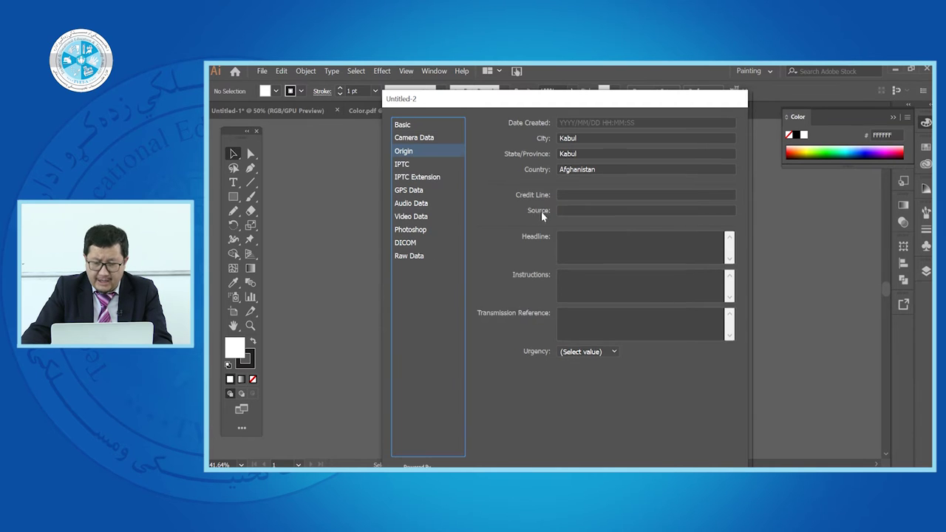
left_click_drag(584, 99, 579, 72)
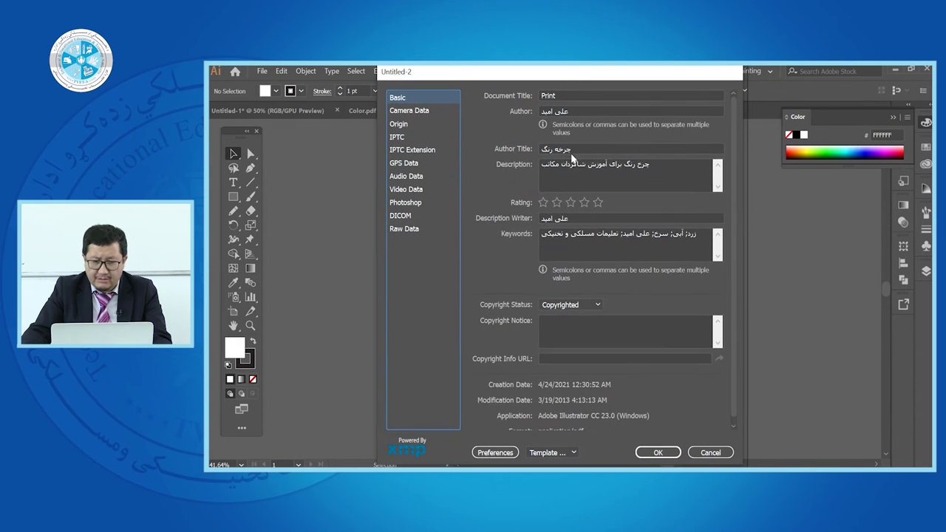
left_click(659, 453)
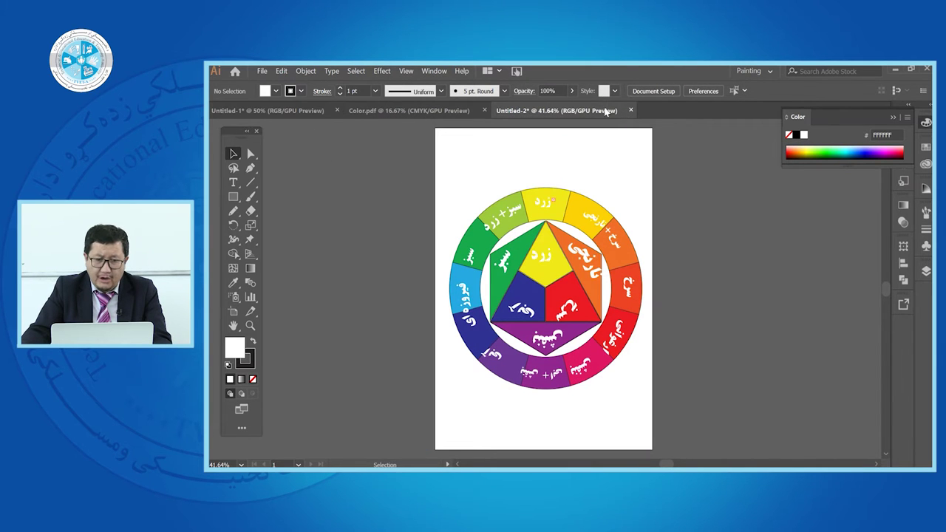
Start saving the color wheel document under a new name, entering "چرخه رنگ با کپشن" as the file name
left_click(262, 71)
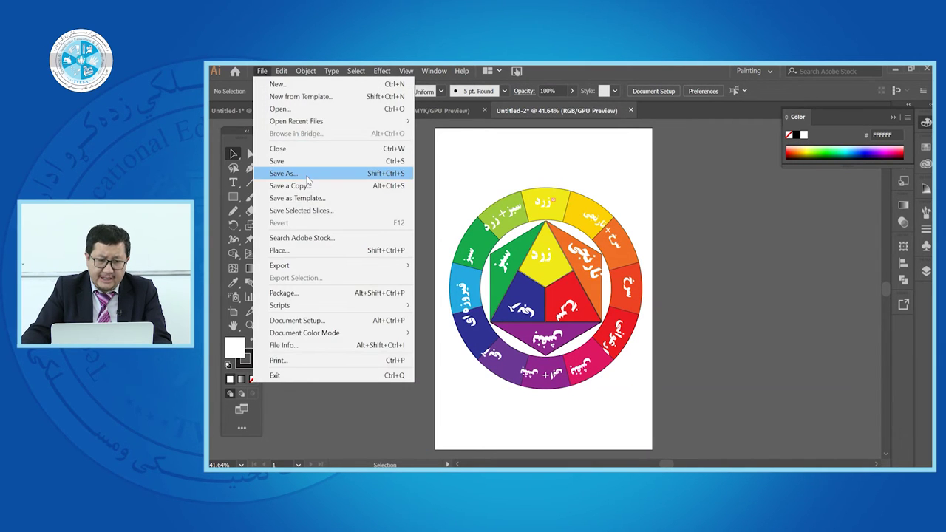
left_click(309, 174)
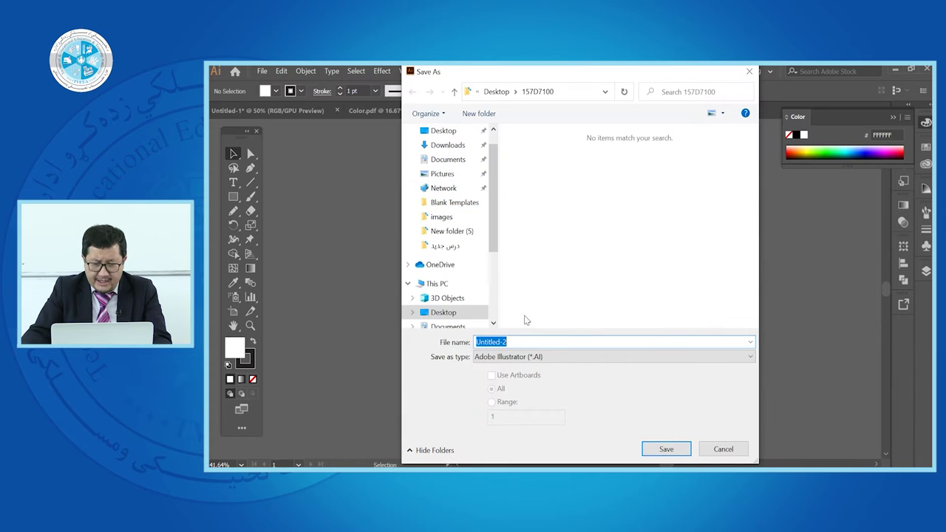
type("lvo")
key("BackSpace")
key("BackSpace")
key("BackSpace")
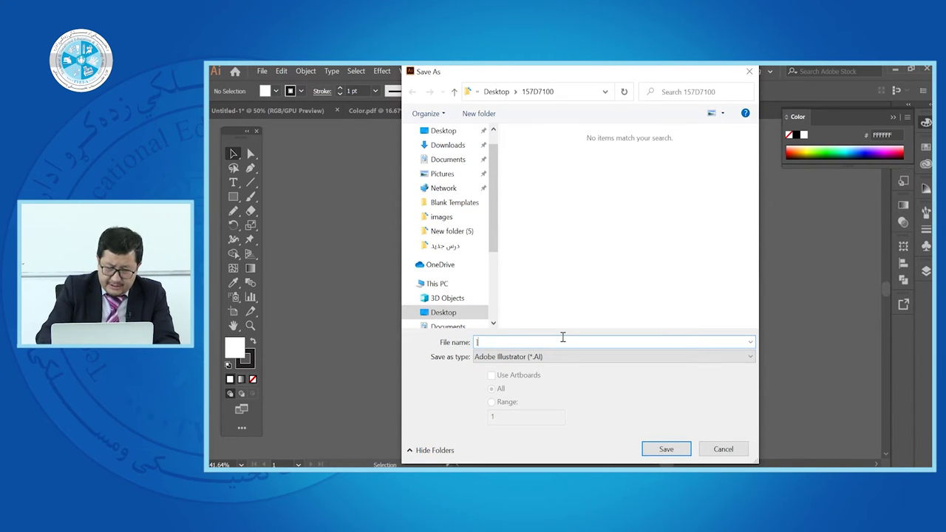
type("ج")
type("رخه رنگ")
type(" با")
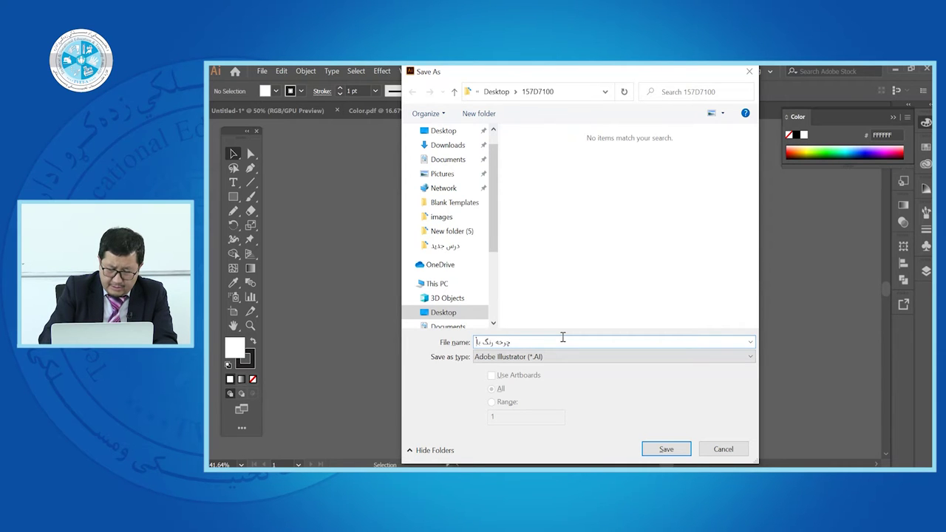
type(" کشش")
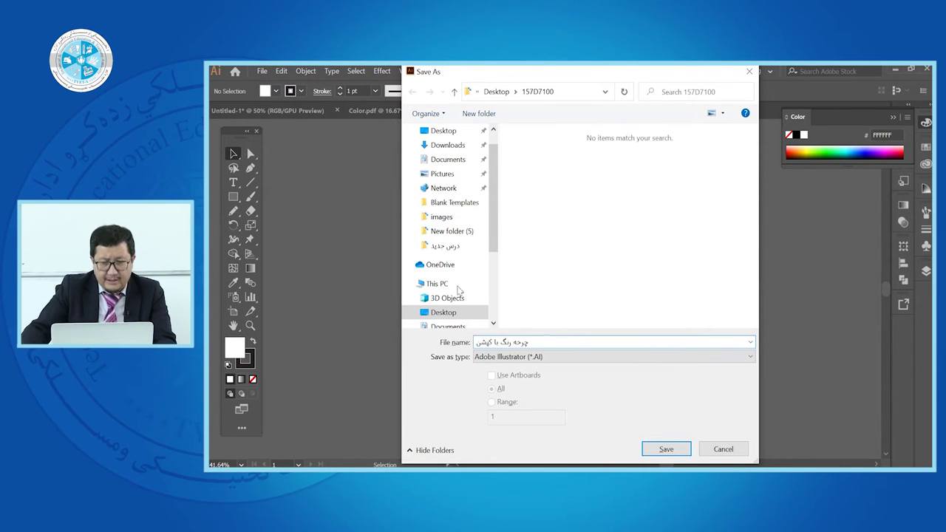
Save the file to the Desktop in Adobe Illustrator format with the default Illustrator CC options
left_click(443, 131)
left_click(666, 452)
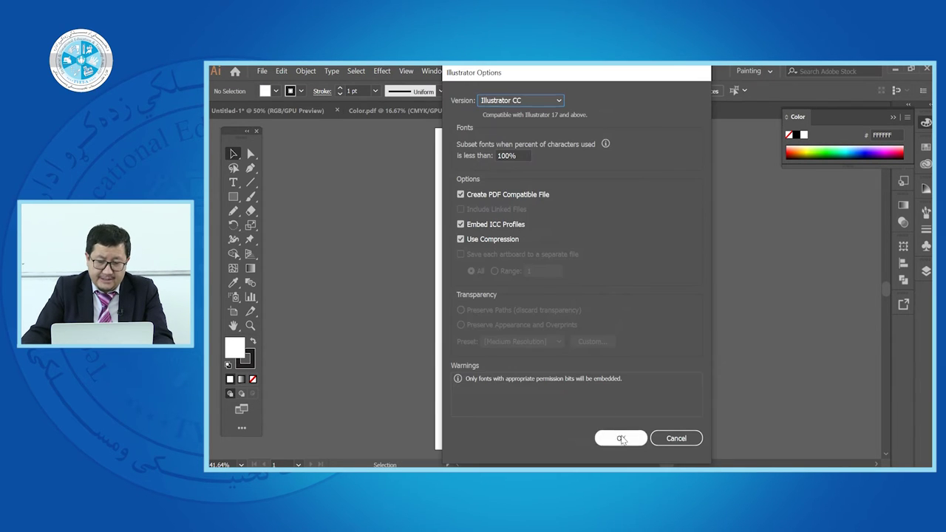
left_click(620, 438)
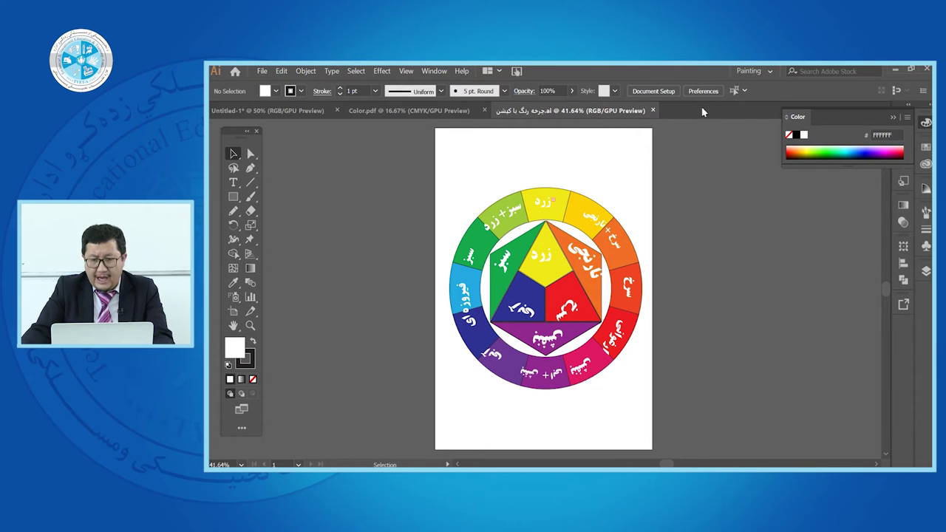
Close the saved color wheel document and minimize Illustrator, Chrome and File Explorer to reach the desktop
left_click(652, 111)
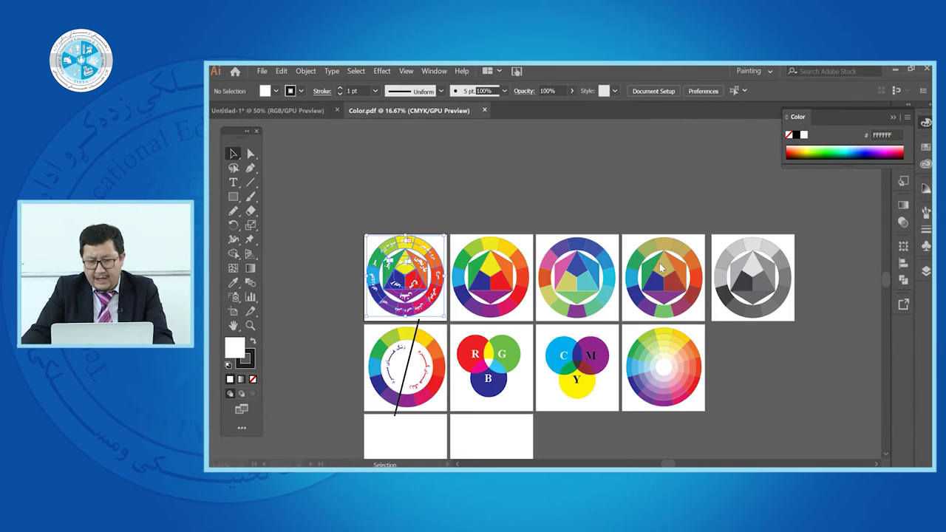
left_click(895, 72)
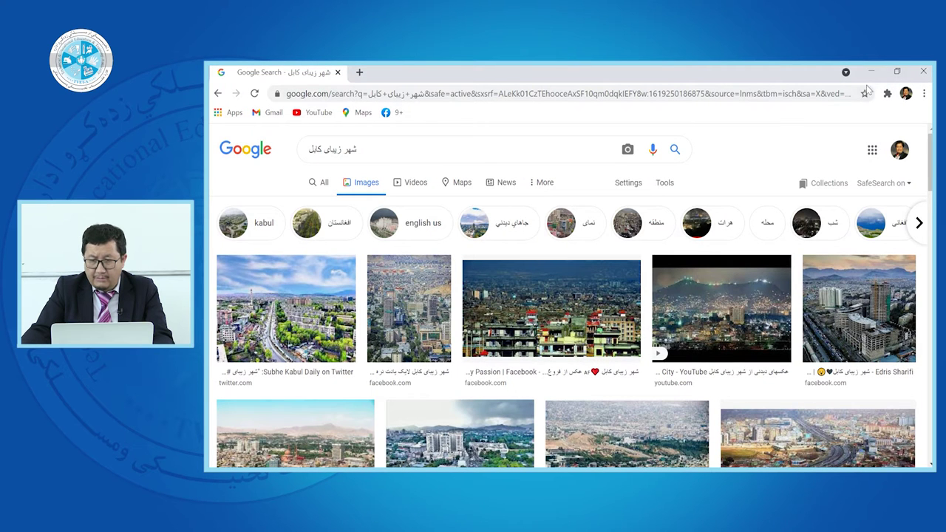
left_click(873, 71)
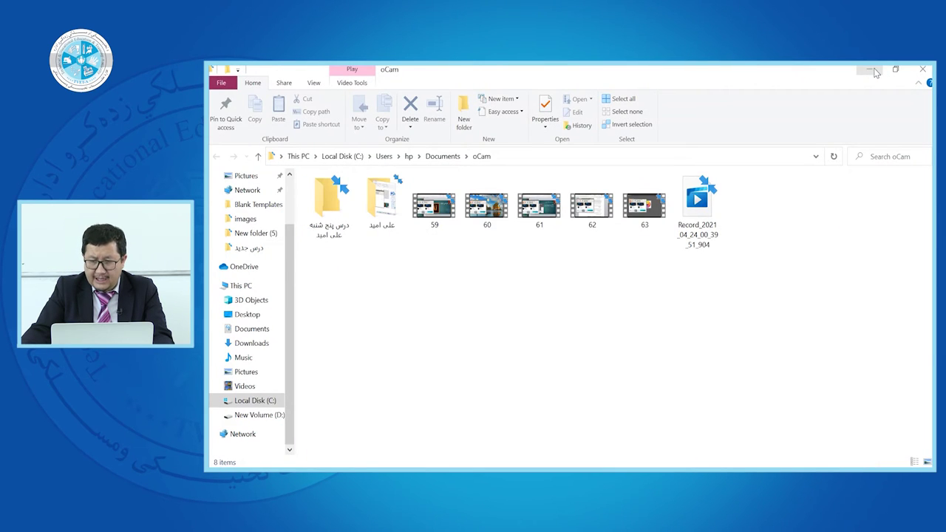
left_click(873, 71)
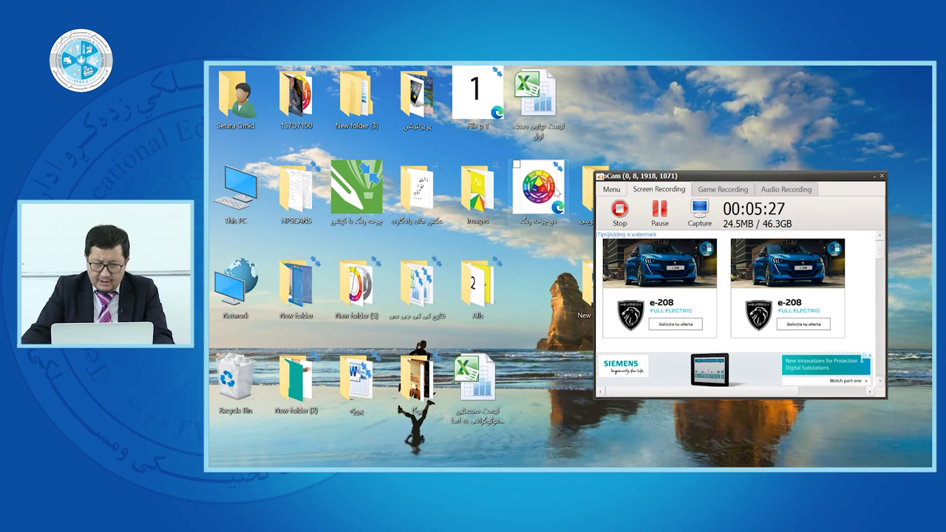
Move the recorder window aside to uncover the desktop files and switch back to Illustrator
left_click_drag(706, 181, 786, 159)
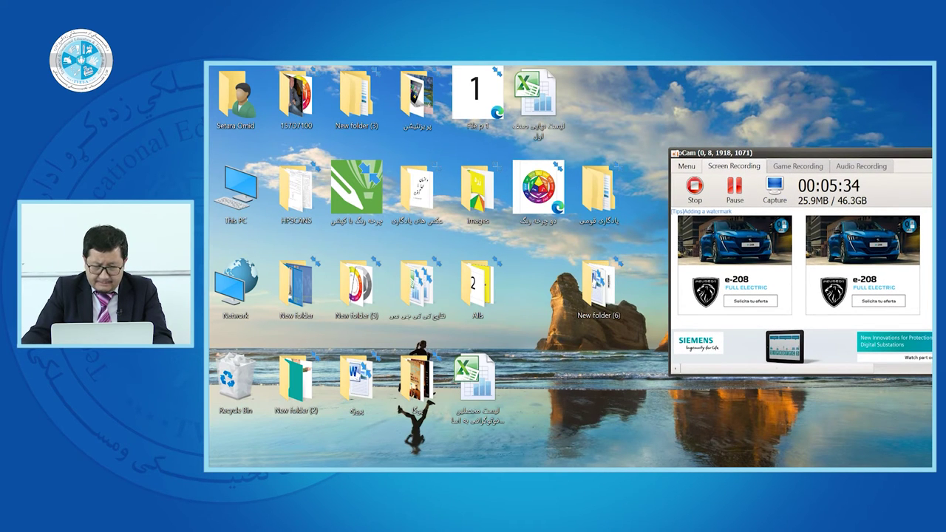
mouse_move(710, 468)
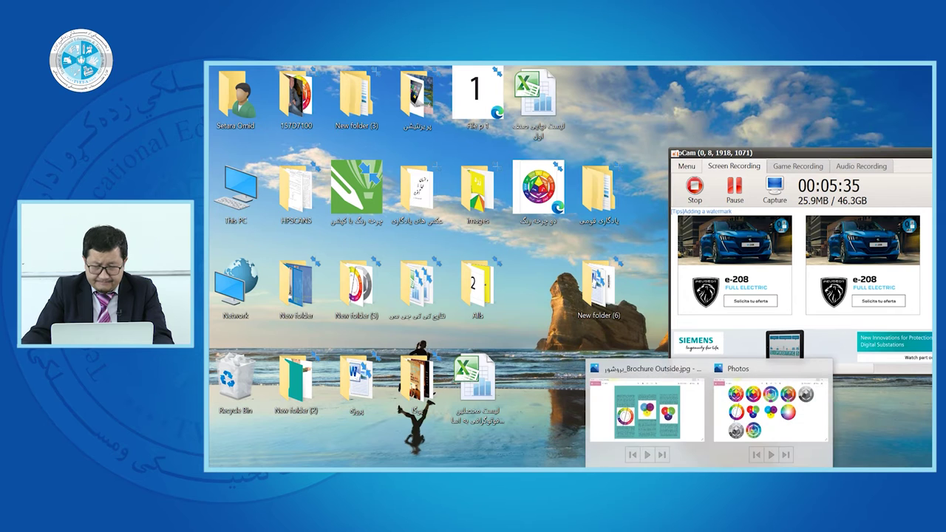
left_click(702, 436)
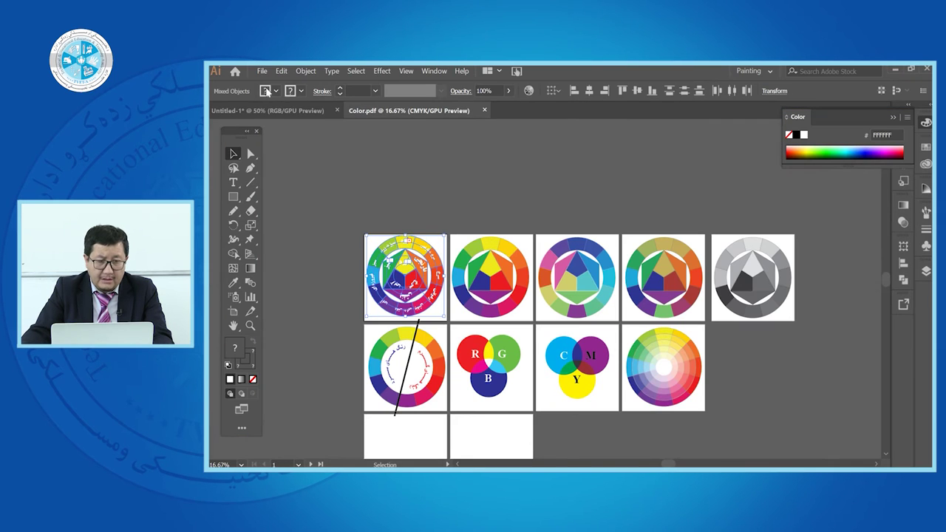
left_click(260, 72)
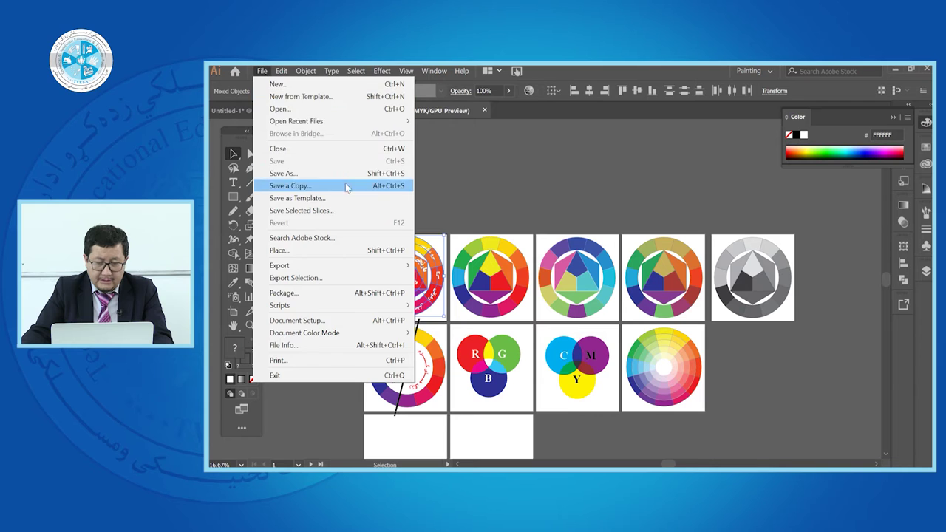
left_click(609, 169)
left_click(261, 71)
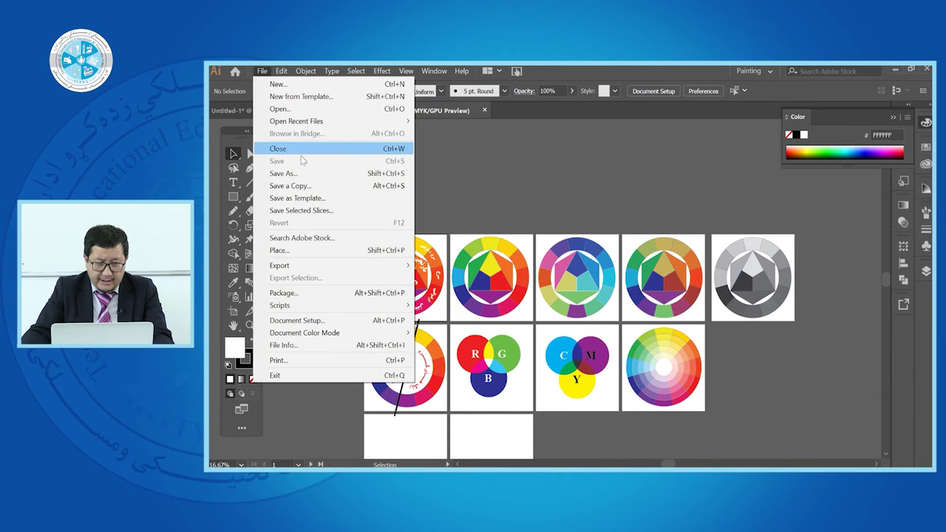
left_click(260, 71)
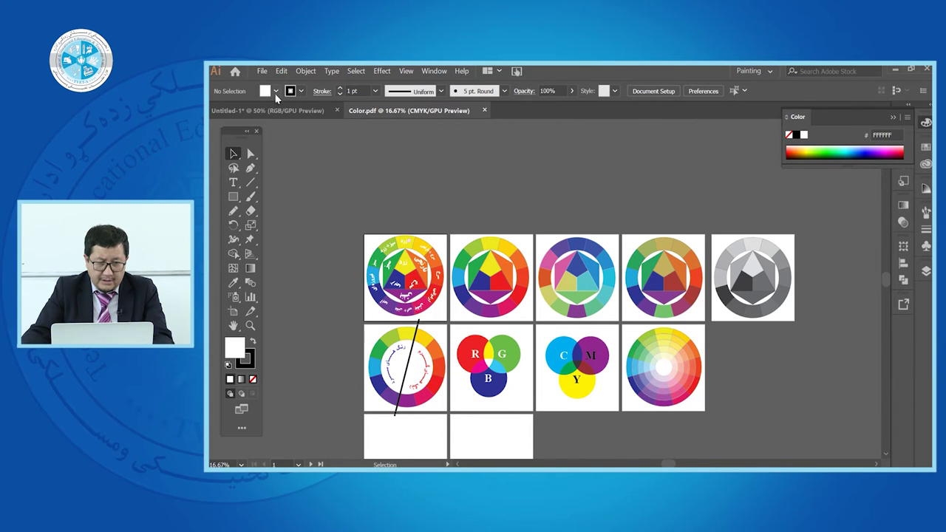
Switch to the Untitled-1 document and create a new A4 RGB document with 12 artboards
left_click(291, 112)
left_click(262, 71)
key("Escape")
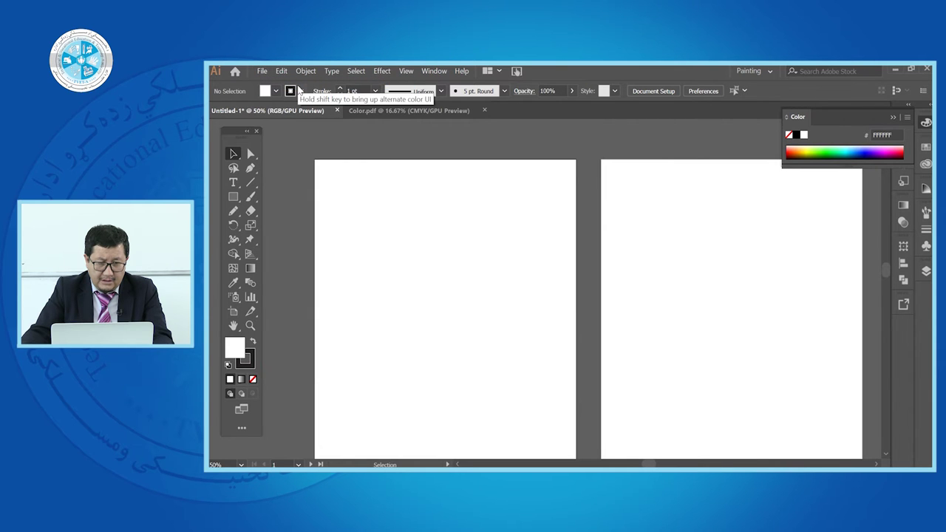
key("ctrl+n")
left_click(397, 290)
left_click(777, 425)
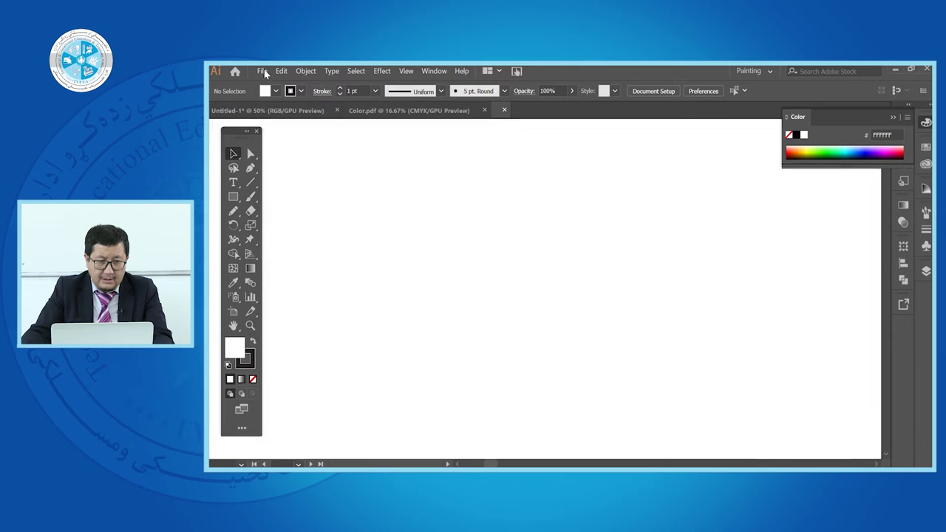
Look through the Desktop files in the new document's Save As dialog and cancel the save
left_click(263, 71)
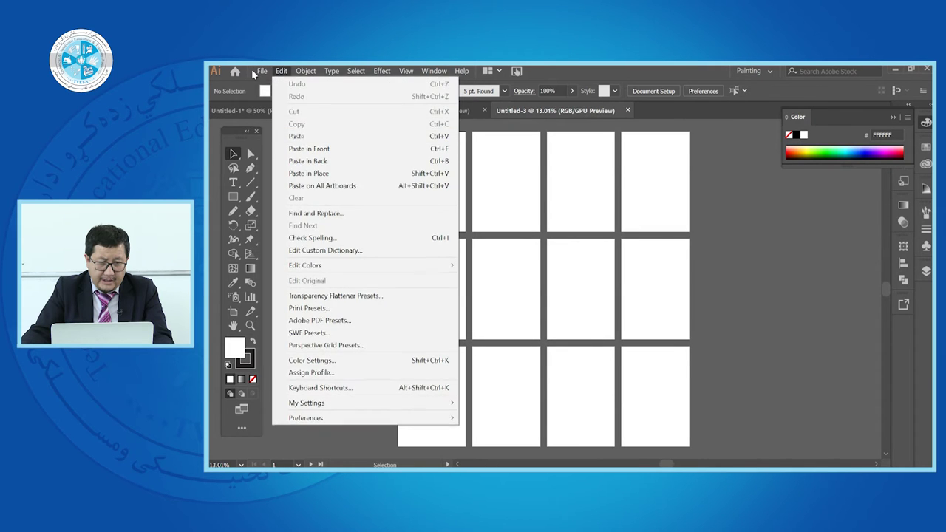
left_click(319, 175)
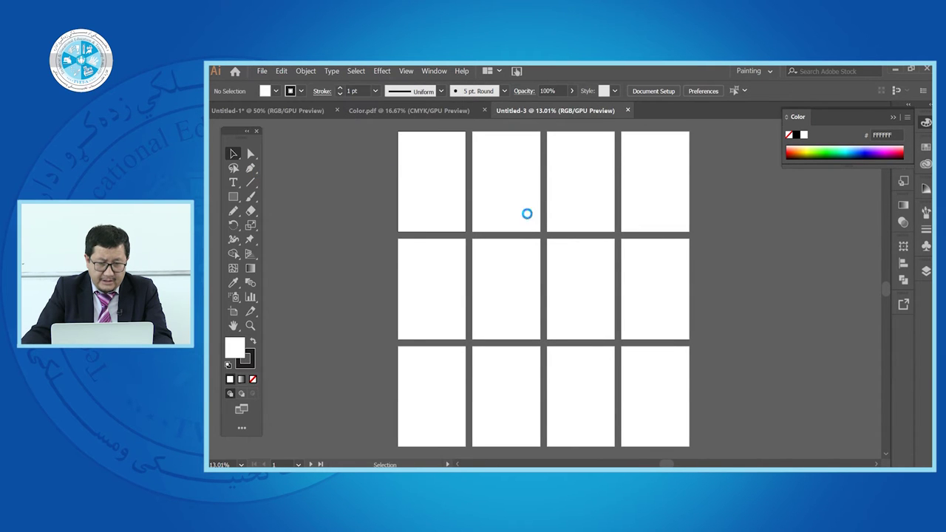
left_click_drag(754, 185, 764, 296)
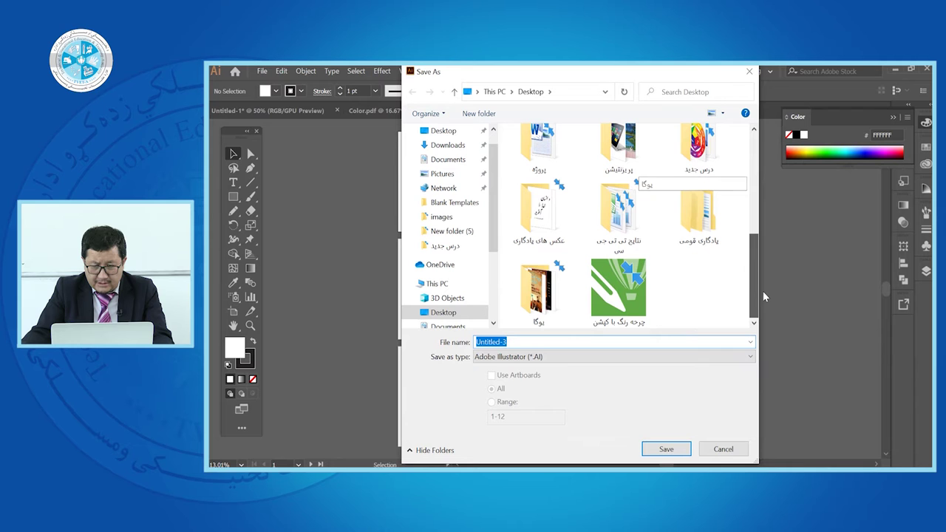
left_click(724, 449)
Minimize Illustrator and open the saved file "چرخه رنگ با کپشن" from the desktop with Adobe Illustrator CC 2019
left_click(894, 70)
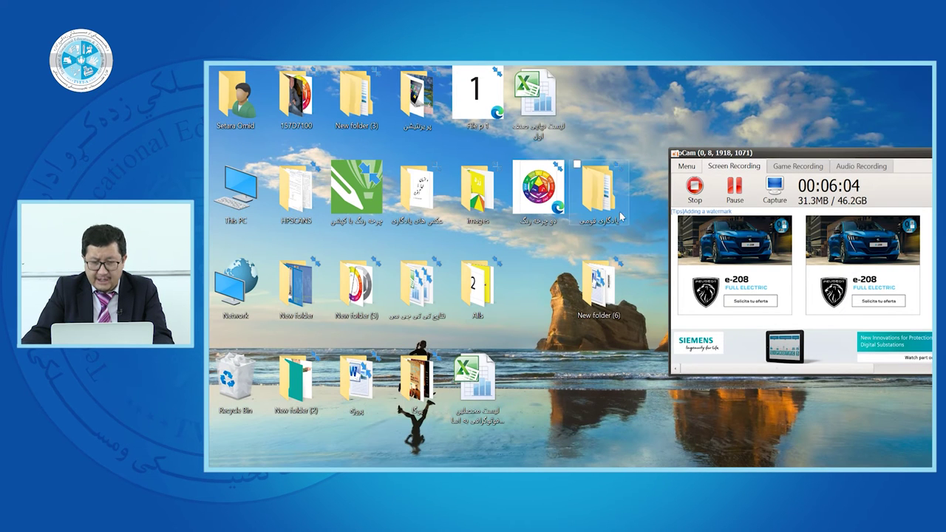
right_click(358, 187)
mouse_move(303, 268)
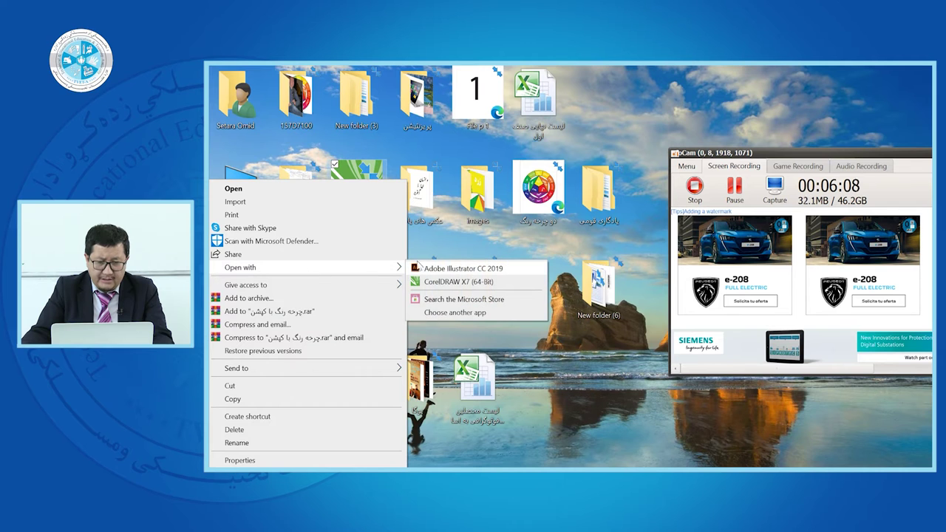
left_click(452, 268)
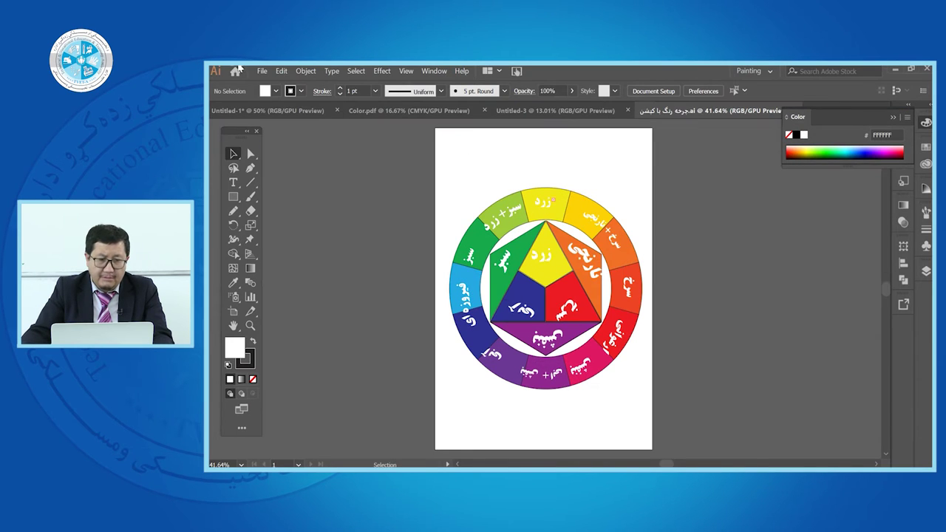
Review the reopened document's Basic, Origin and IPTC file information and close it without changes
left_click(262, 70)
left_click(317, 345)
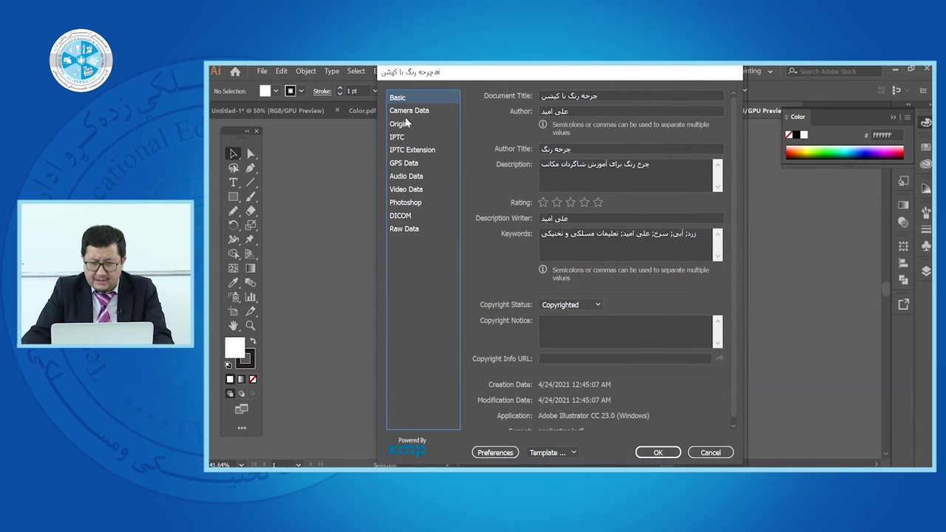
left_click(400, 138)
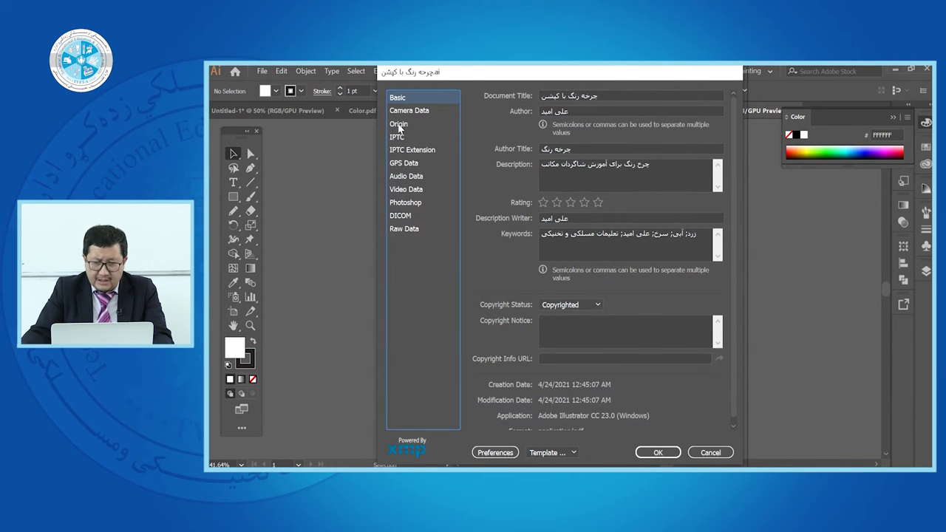
left_click(399, 126)
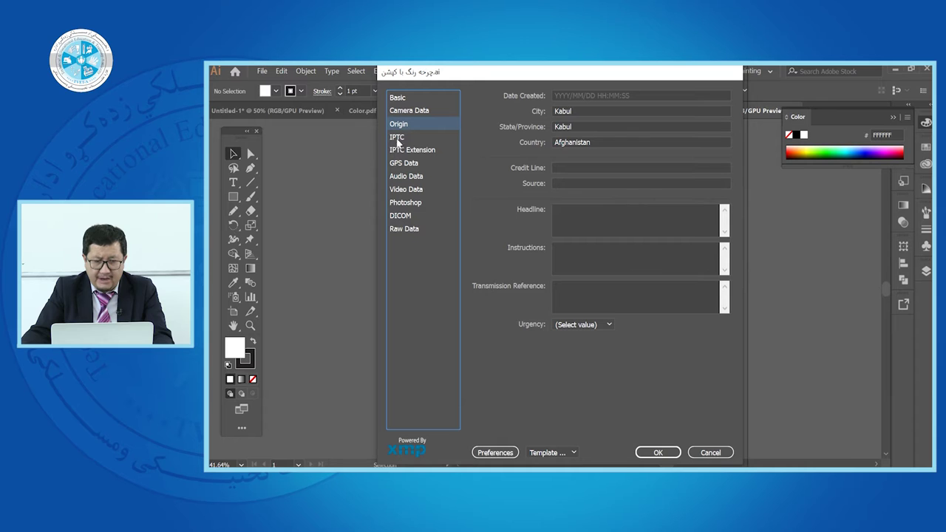
left_click(397, 139)
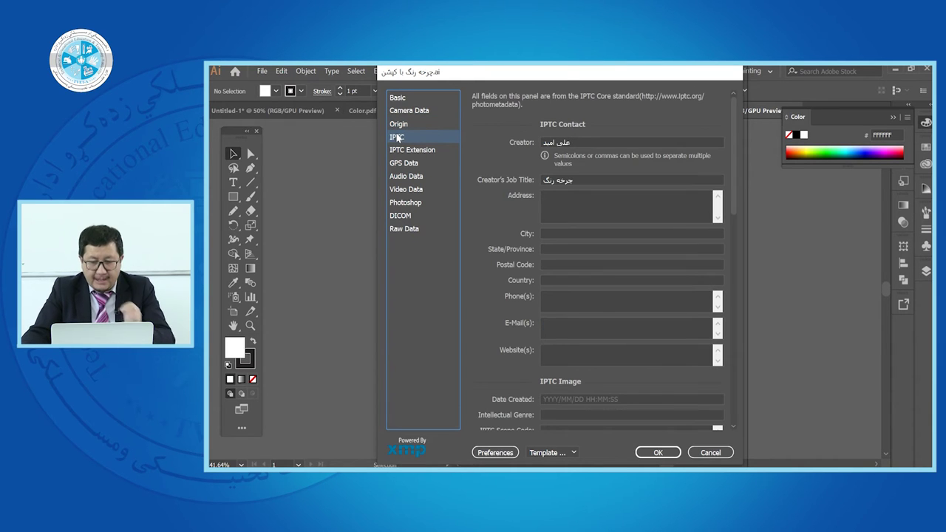
left_click(705, 457)
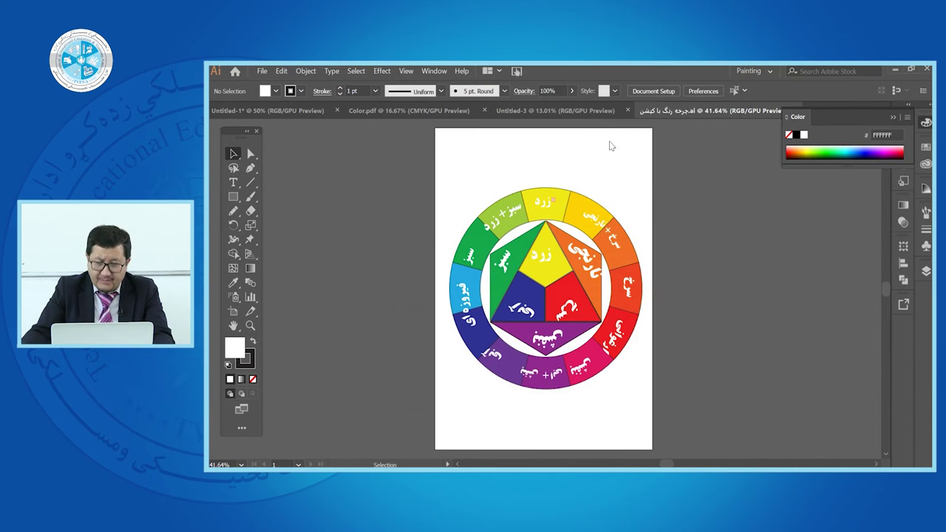
Close the floating Color panel and the reopened color wheel document
left_click(892, 116)
left_click(797, 110)
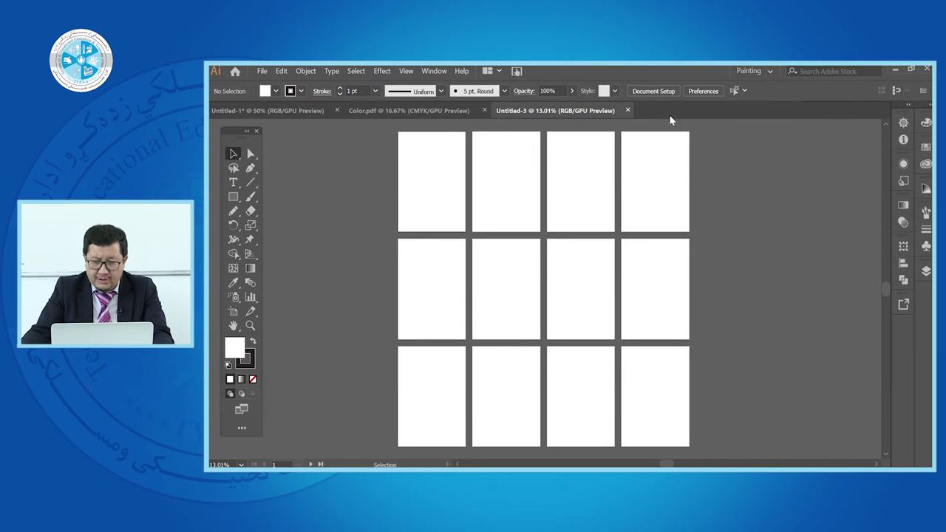
Exit Illustrator without saving changes to Untitled-1 and clear the clipboard data
left_click(262, 72)
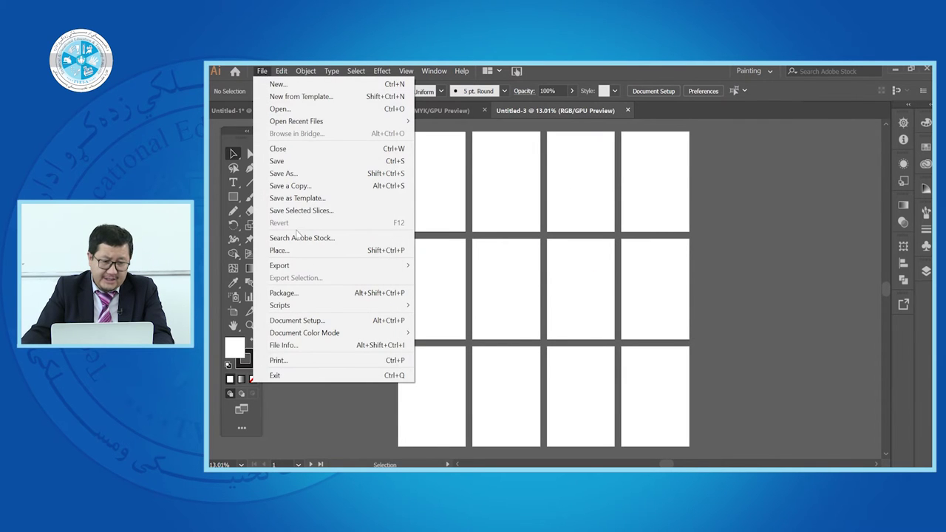
left_click(316, 377)
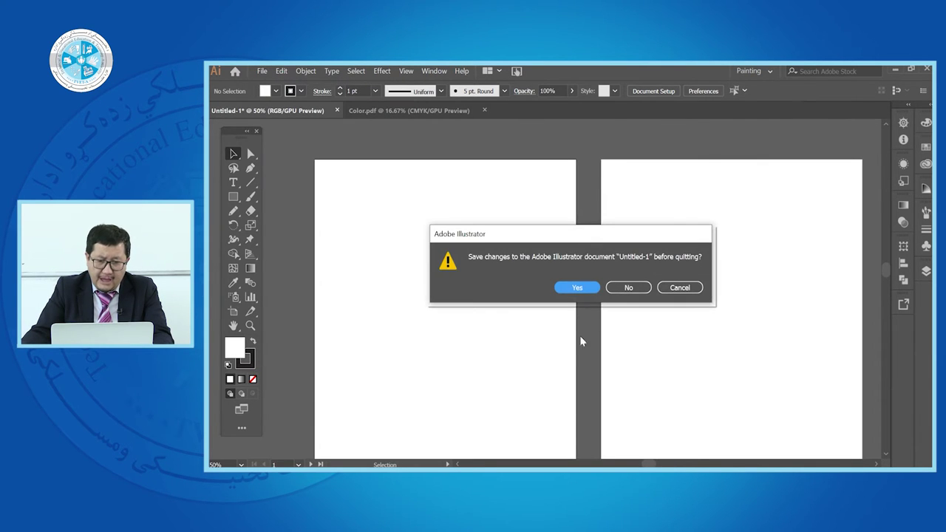
left_click(630, 288)
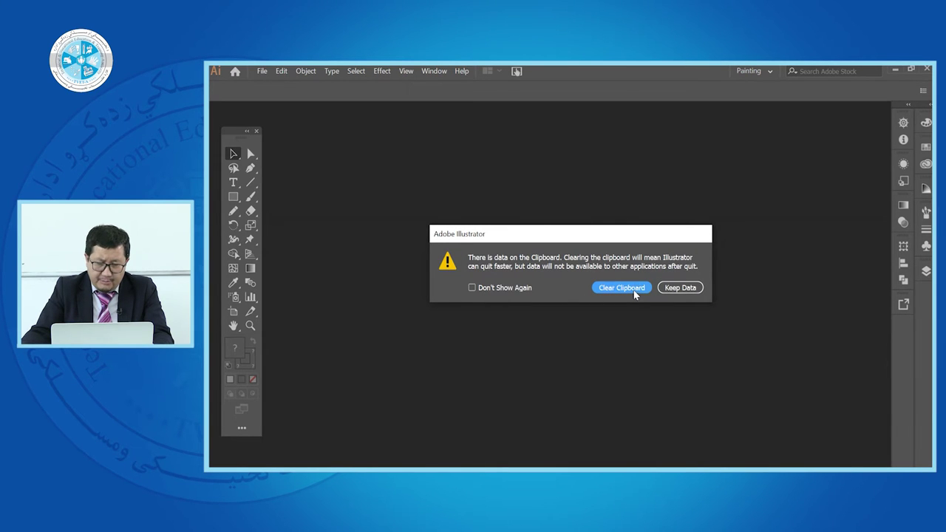
left_click(634, 290)
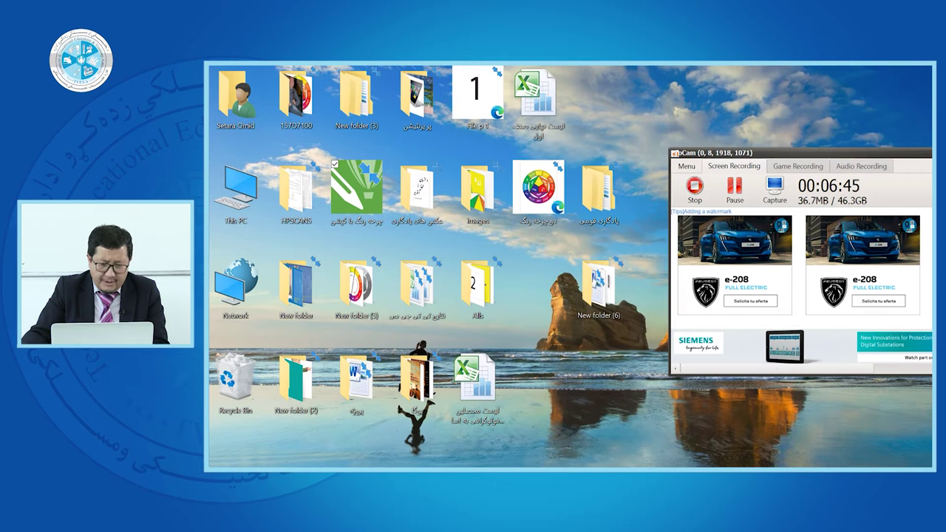
Relaunch Adobe Illustrator through Windows search and leave the slide presentation to return to its workspace
key("super+s")
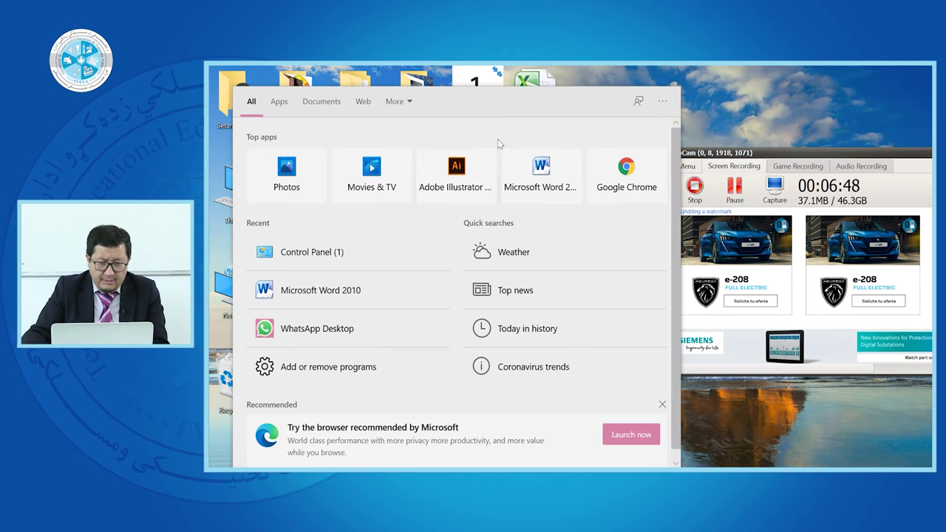
left_click(458, 168)
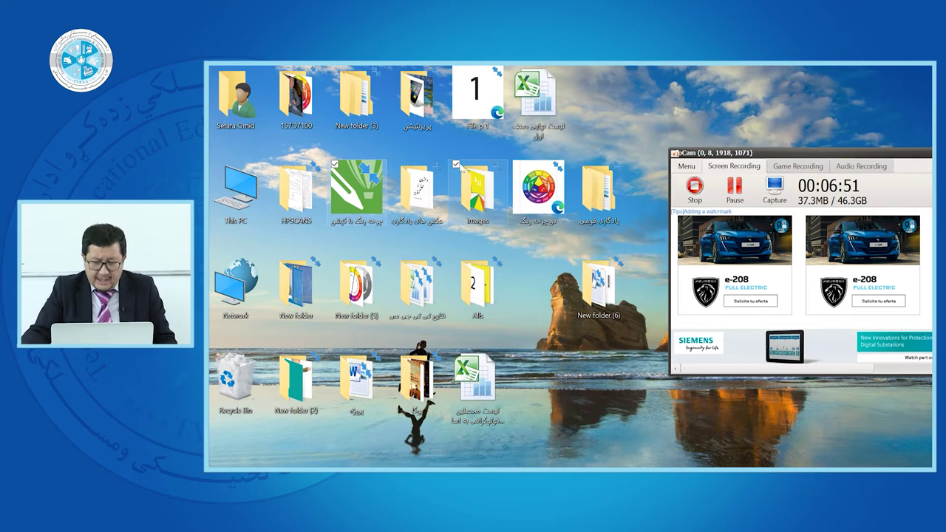
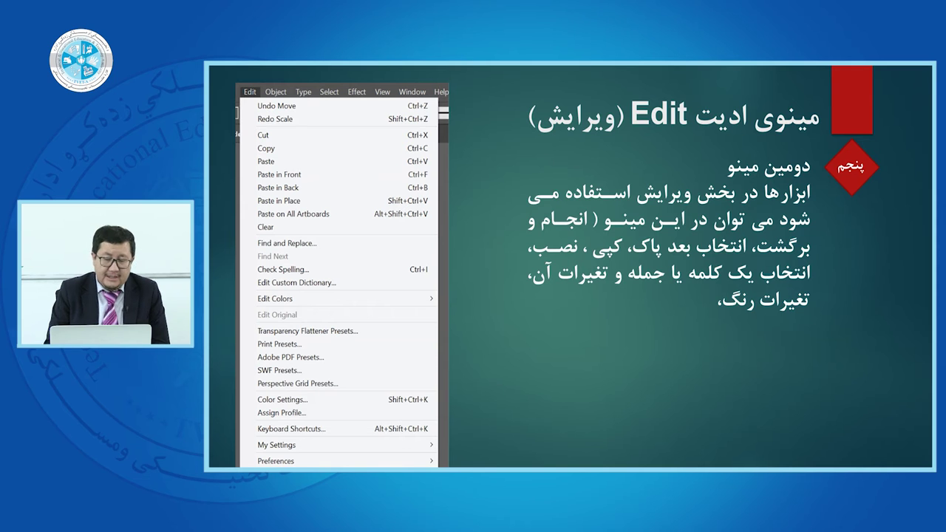
key("Escape")
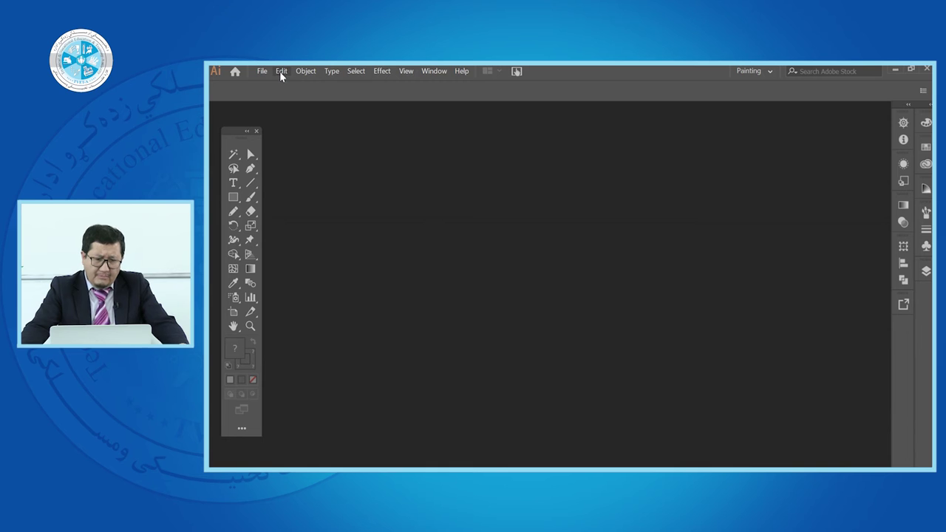
Create a new document from the second recent A4 preset, 21 x 29.7 cm
left_click(262, 72)
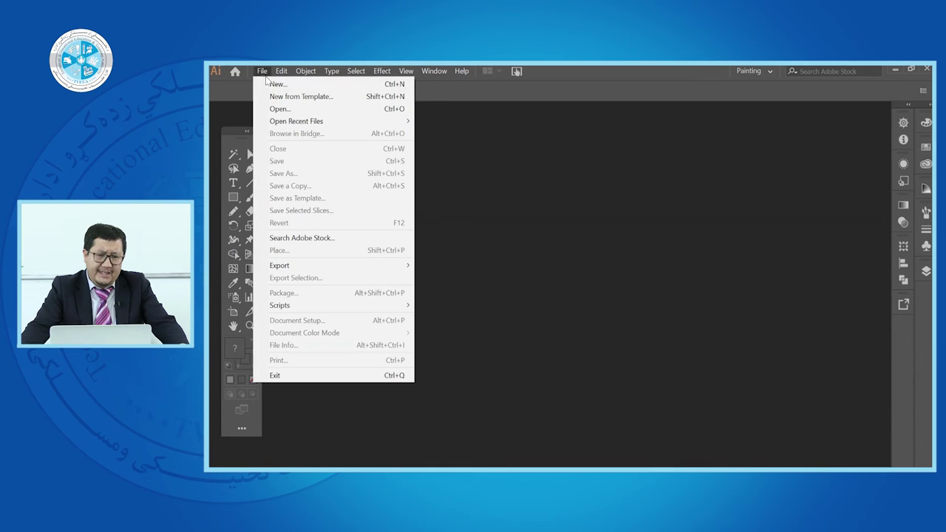
left_click(277, 85)
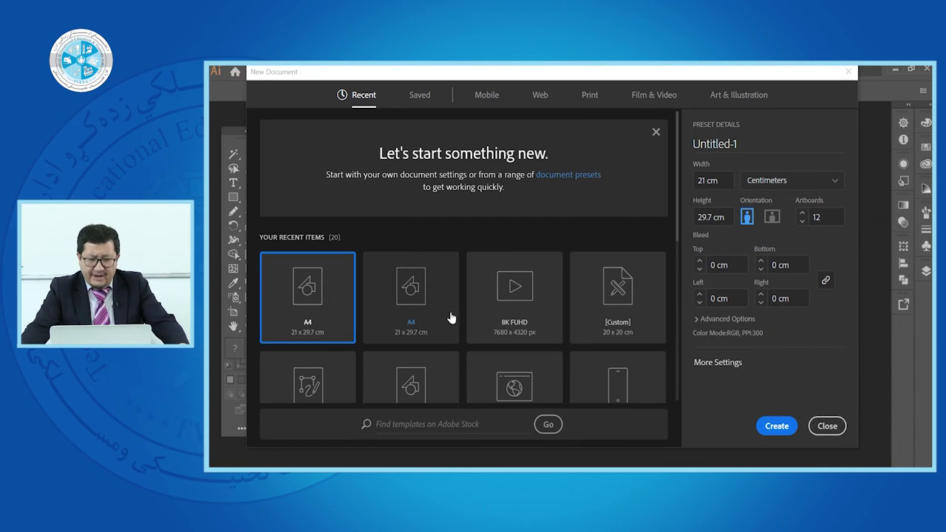
left_click(409, 295)
left_click(776, 426)
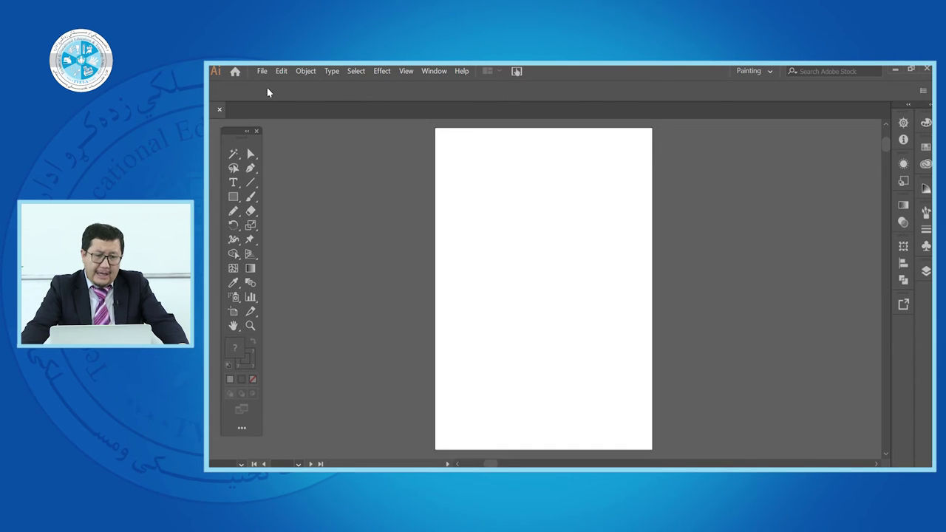
Open the Color file from the درس جدید folder on the Desktop
left_click(260, 72)
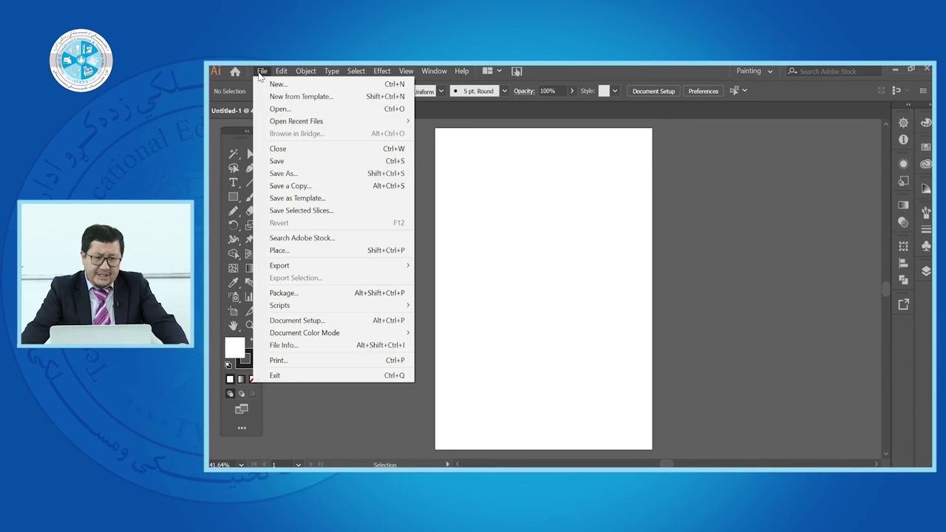
left_click(292, 110)
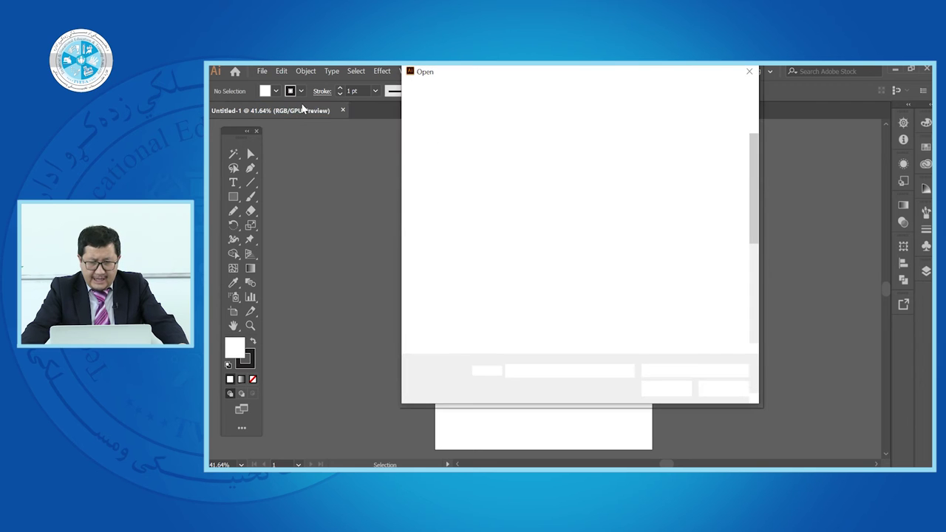
scroll(756, 299, "down", 2)
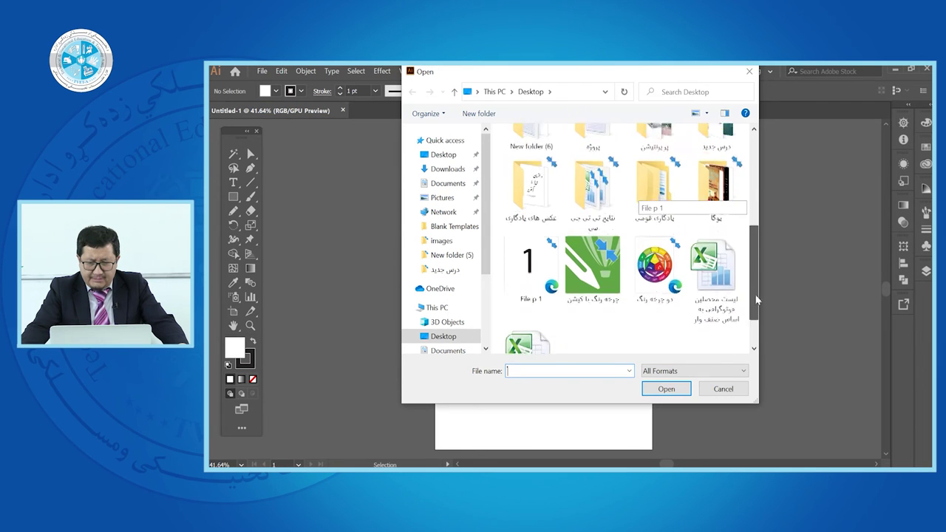
scroll(754, 303, "up", 3)
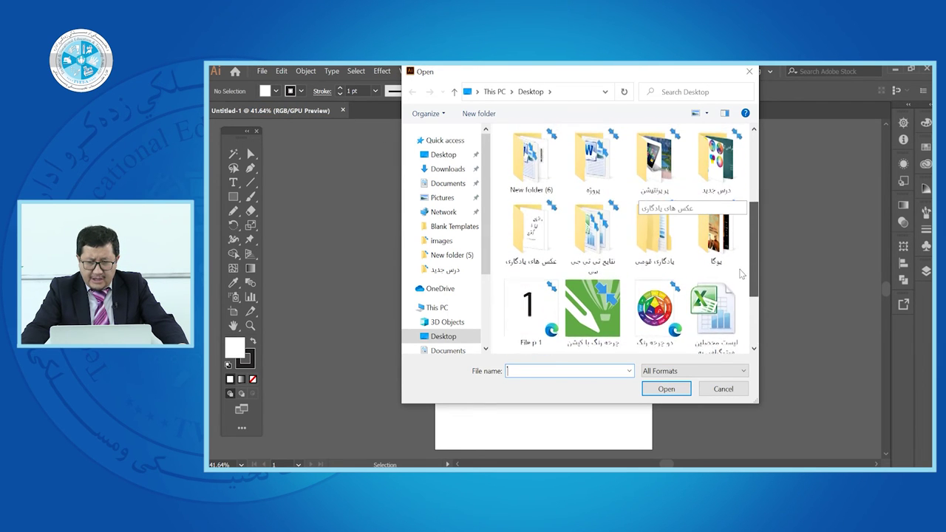
scroll(741, 268, "down", 2)
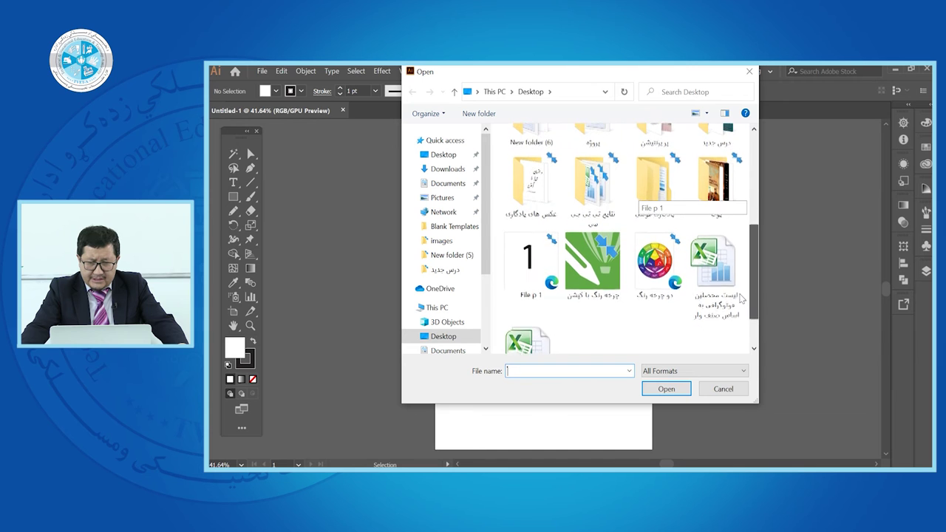
scroll(735, 273, "up", 2)
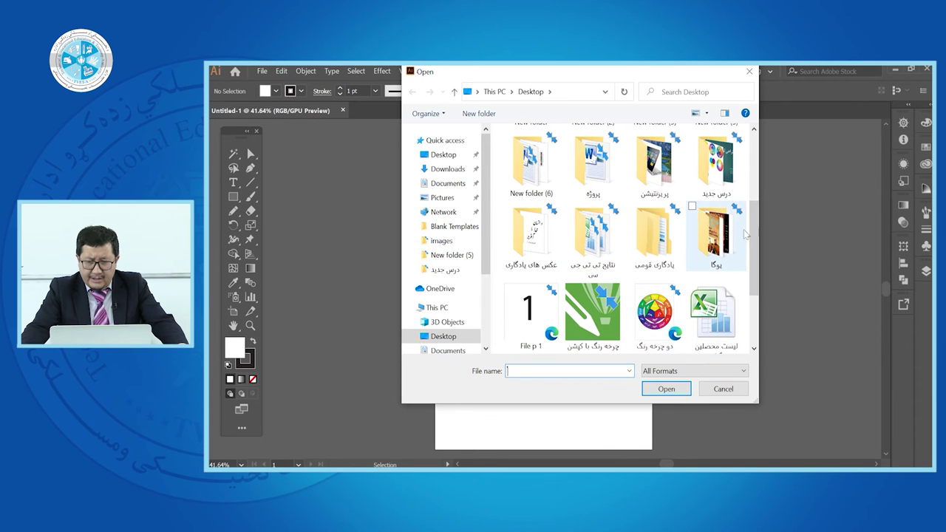
left_click(715, 191)
double_click(716, 191)
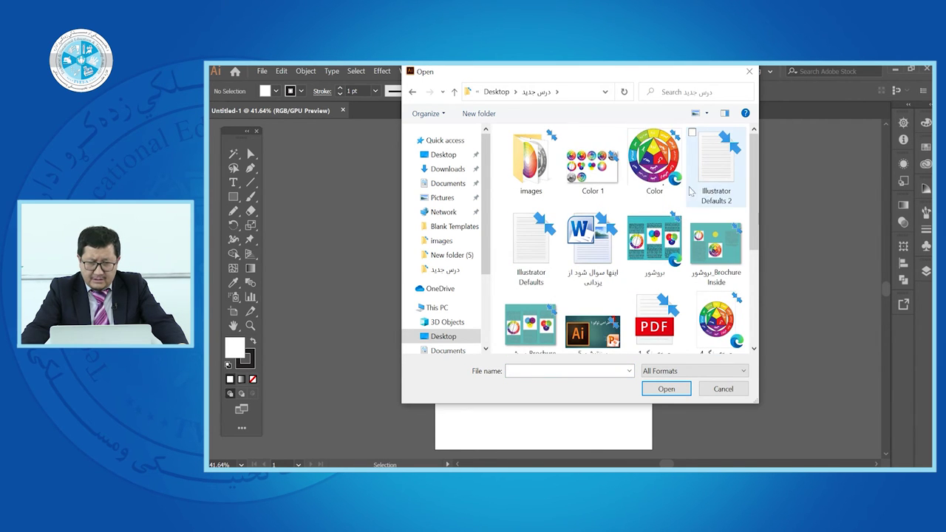
left_click(660, 169)
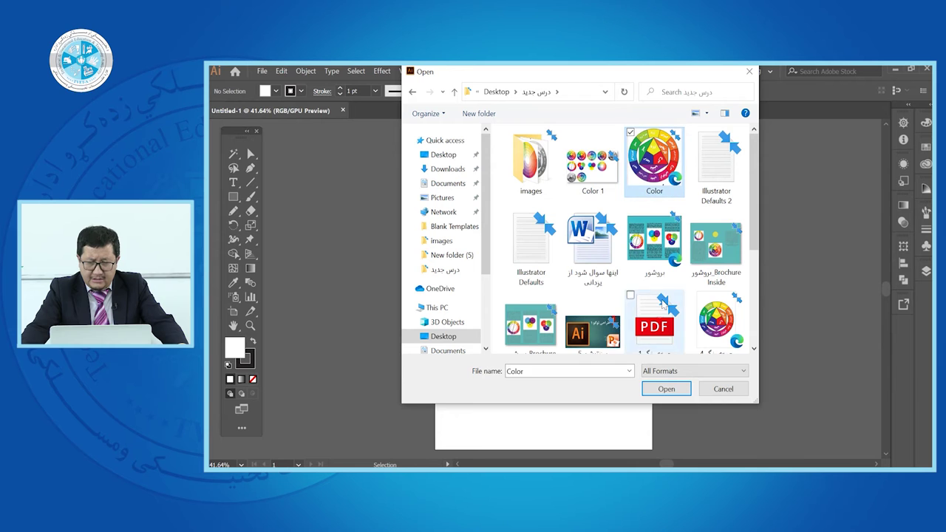
left_click(654, 388)
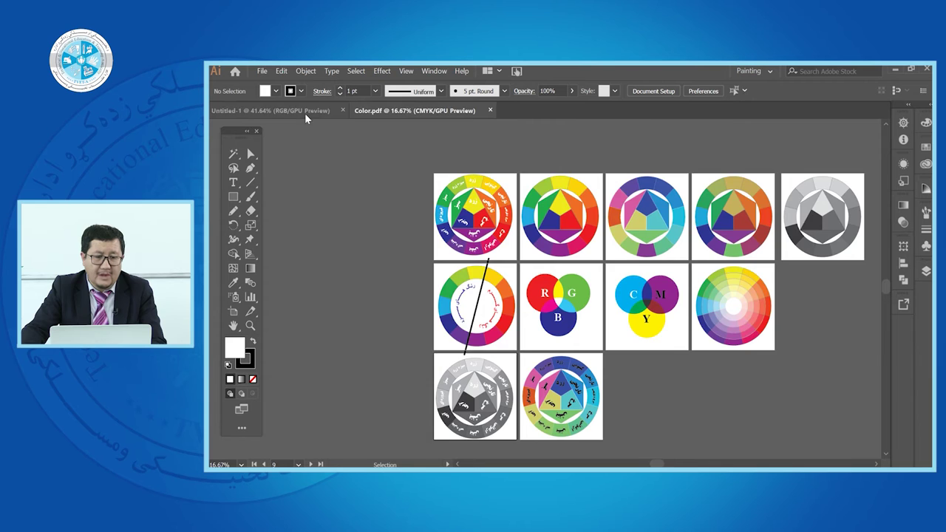
Copy the labelled color wheel from the first artboard of Color.pdf and paste it into Untitled-1
left_click(305, 111)
left_click(383, 112)
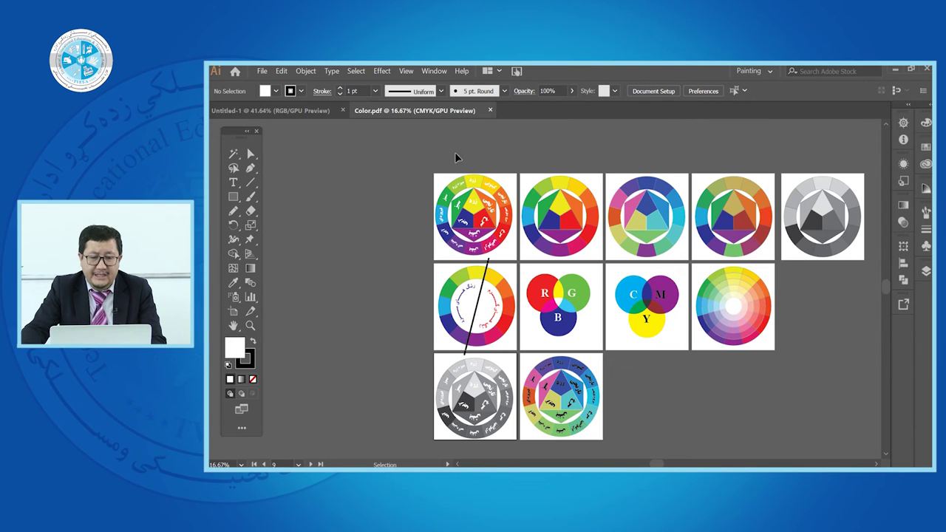
left_click(512, 252)
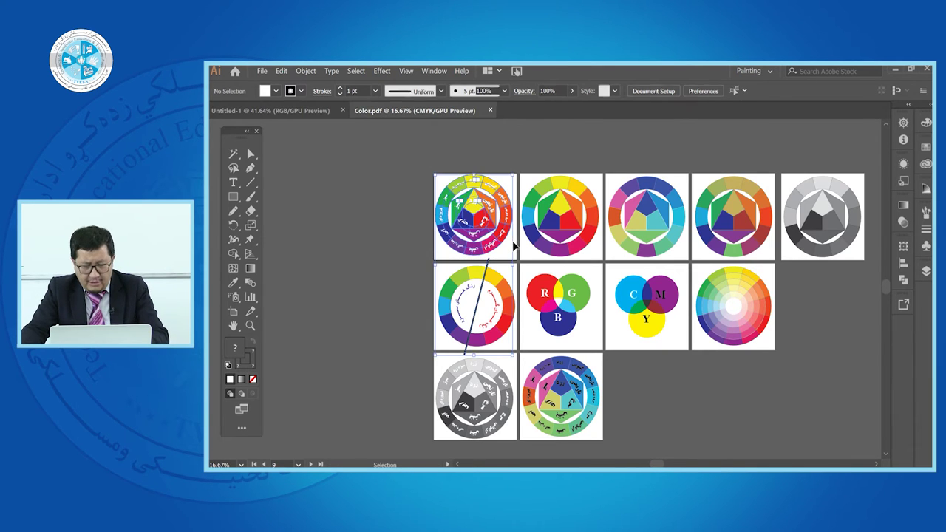
left_click(293, 110)
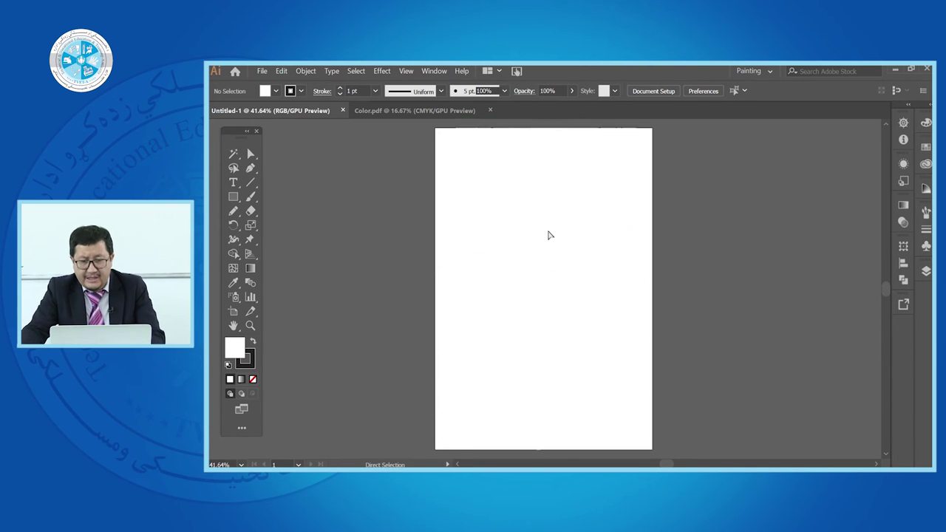
key("ctrl+v")
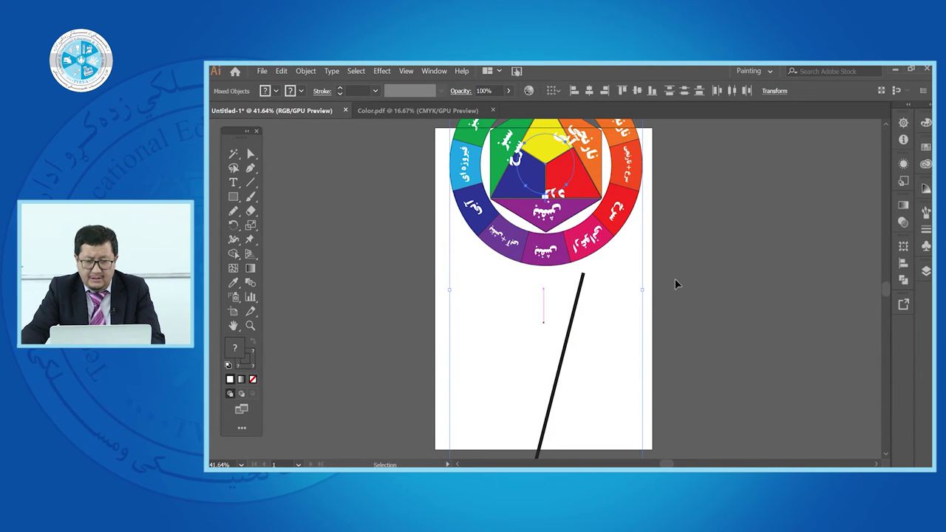
scroll(675, 296, "down", 2)
left_click(653, 360)
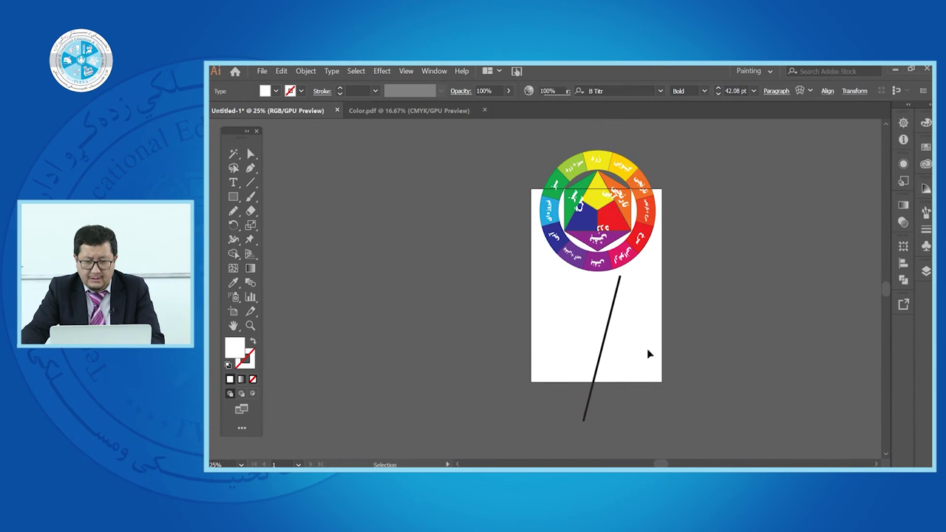
Delete the black diagonal line and move the color wheel down to the middle of the artboard
left_click(603, 337)
key("Delete")
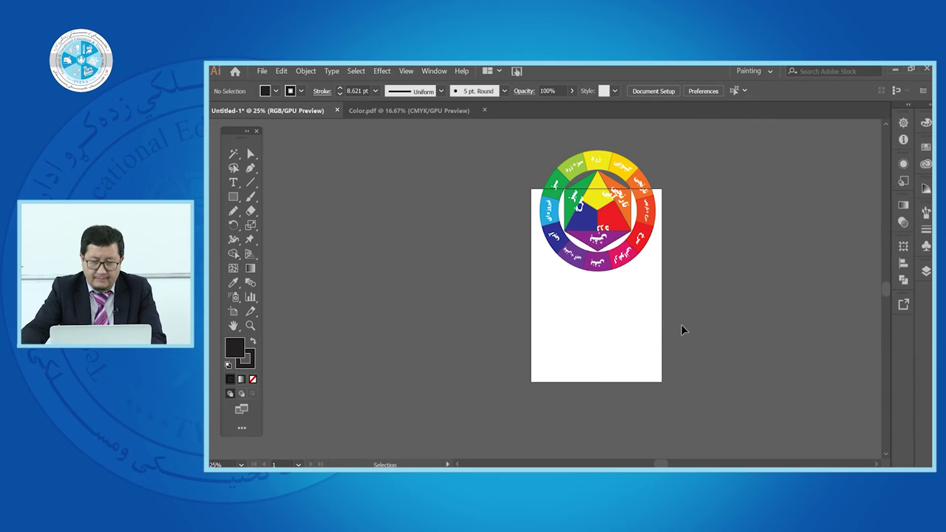
left_click(610, 249)
left_click_drag(610, 249, 603, 293)
left_click(697, 278)
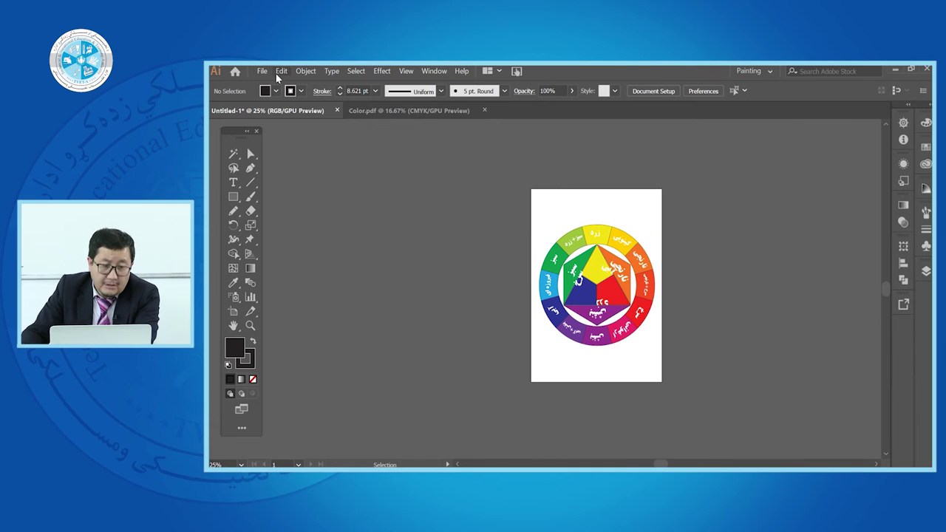
Undo the color wheel's move with the Undo command and restore it with Redo
left_click(282, 72)
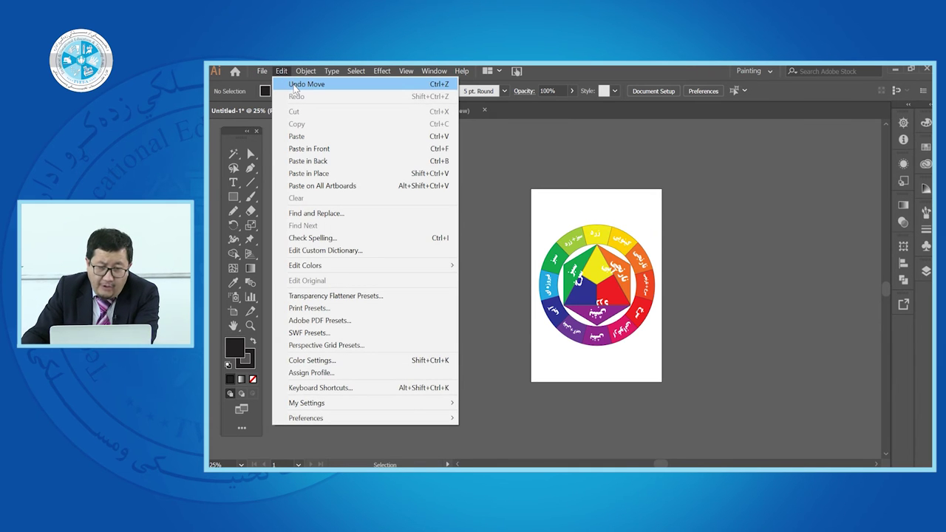
left_click(296, 84)
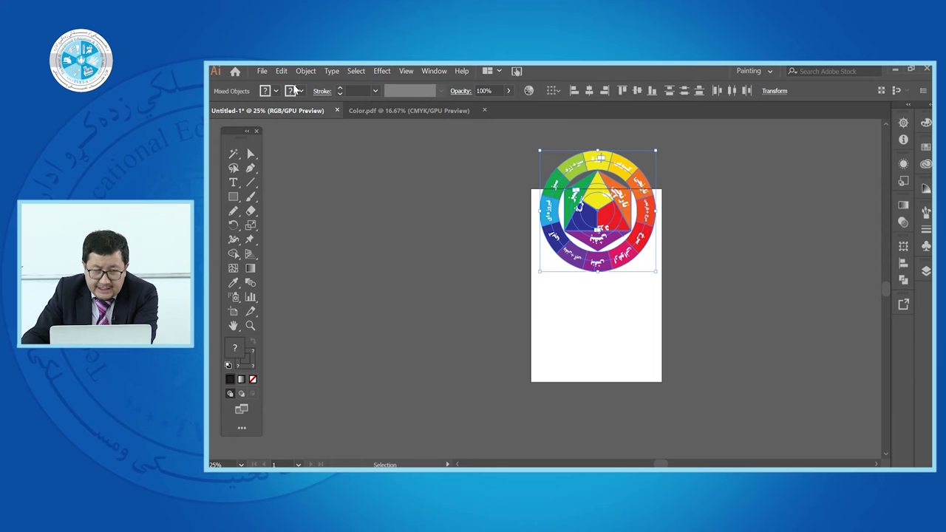
left_click(281, 71)
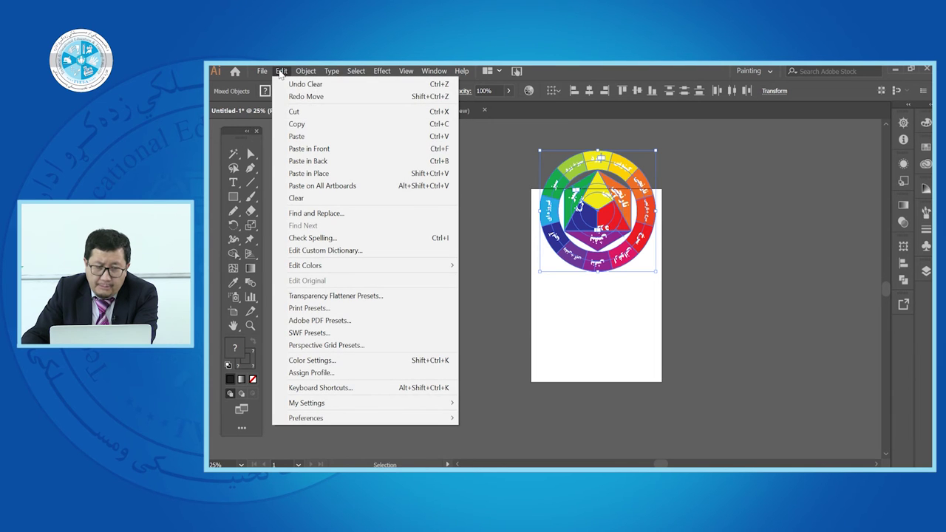
left_click(314, 98)
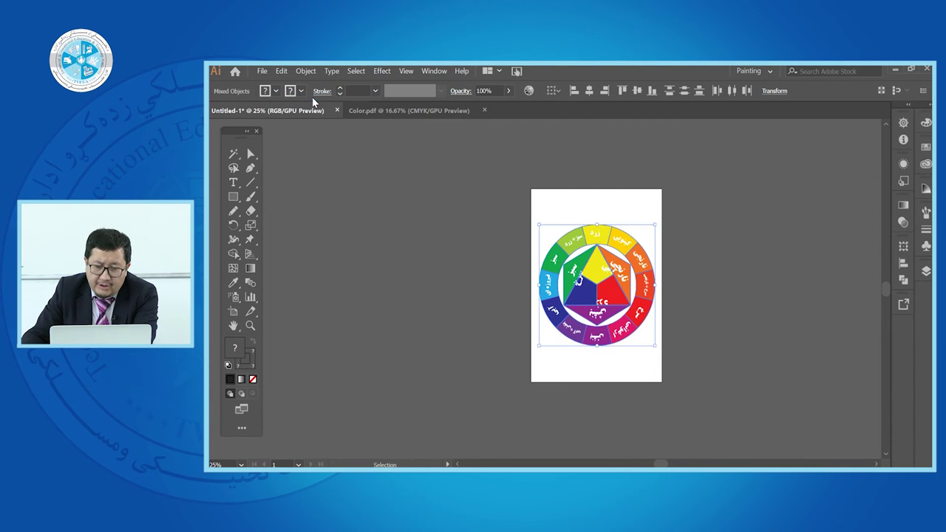
left_click(737, 216)
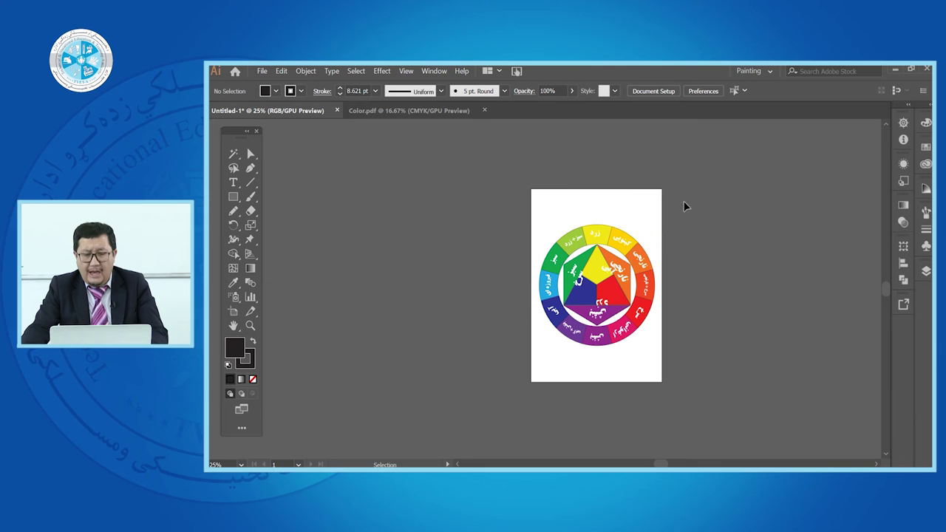
Undo the color wheel's move and the deletion of the diagonal line
key("a")
key("ctrl+z")
key("ctrl+z")
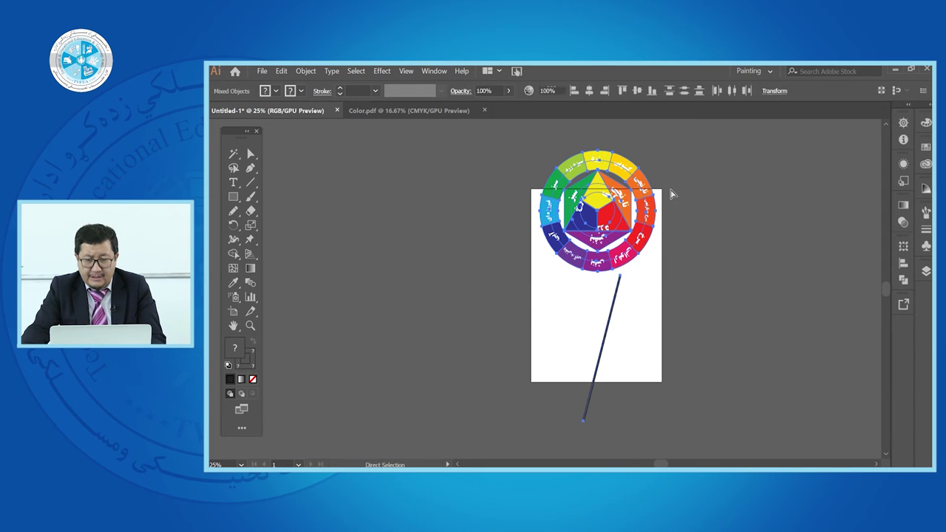
Remove the diagonal line from the pasted artwork and place the whole color wheel in the middle of the artboard
key("v")
left_click(671, 278)
left_click_drag(556, 342, 646, 370)
key("Delete")
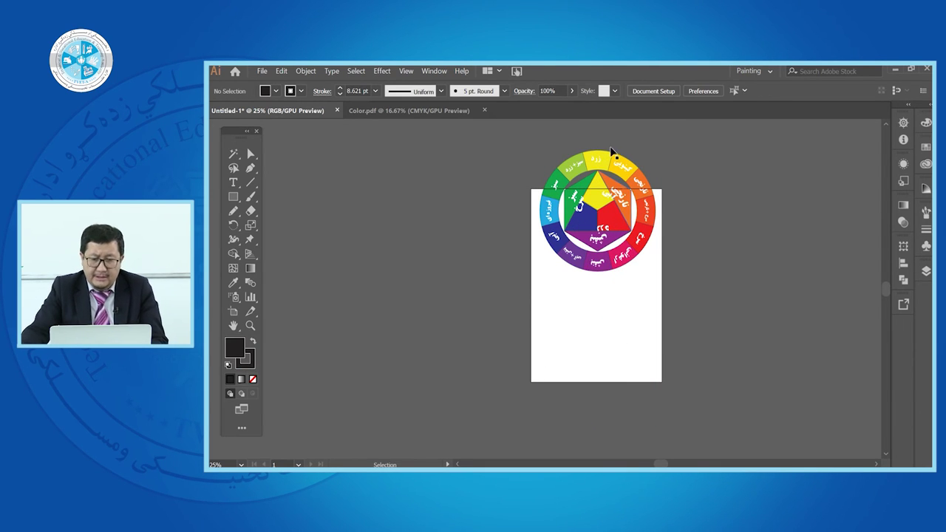
left_click_drag(549, 161, 596, 286)
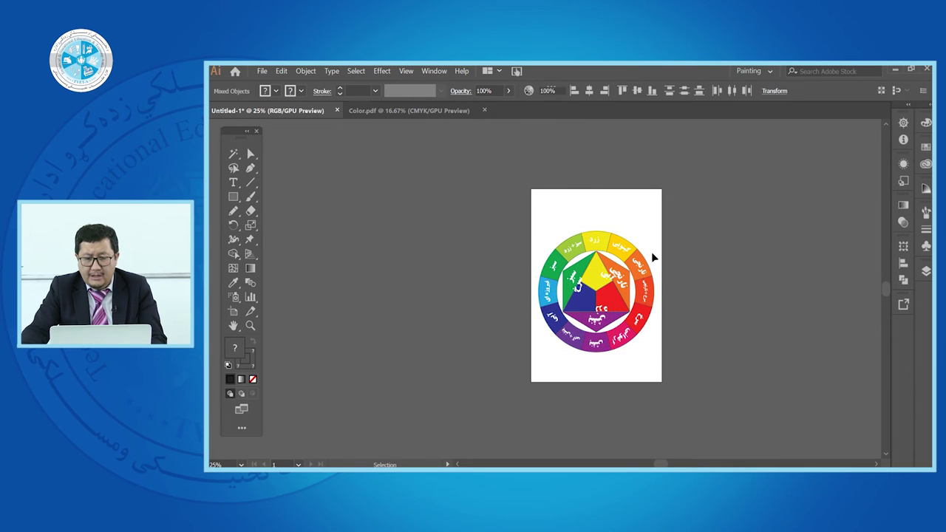
left_click(651, 251)
Rotate and reposition the inner circular text so زرد, سرخ and آبی sit on the yellow, red and blue areas
scroll(652, 251, "up", 2)
left_click(563, 270)
mouse_move(563, 269)
left_mouse_down()
mouse_move(556, 264)
mouse_move(569, 260)
left_mouse_up()
left_click(590, 264)
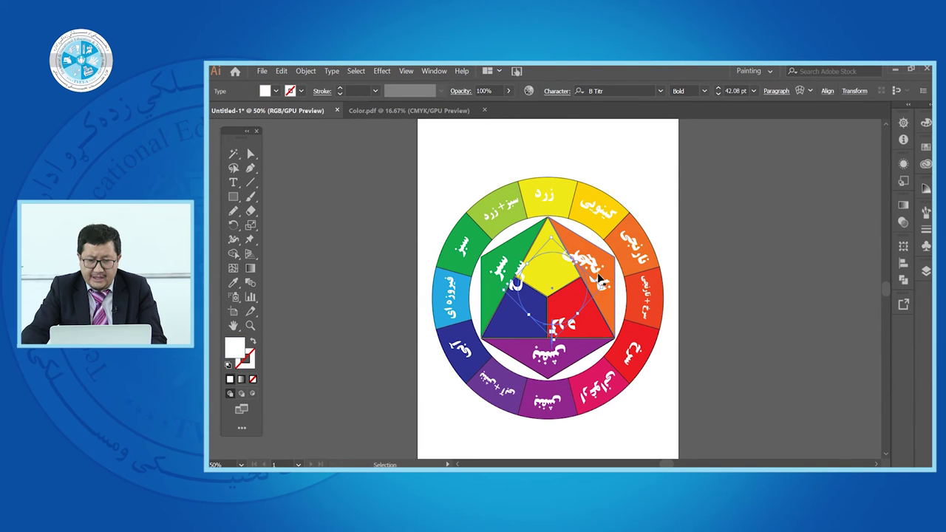
left_click_drag(606, 288, 517, 283)
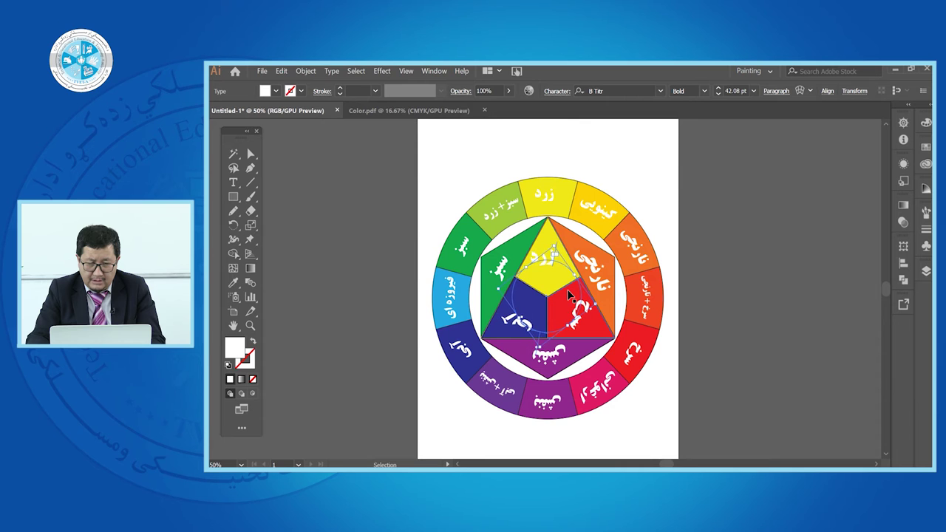
left_click(701, 246)
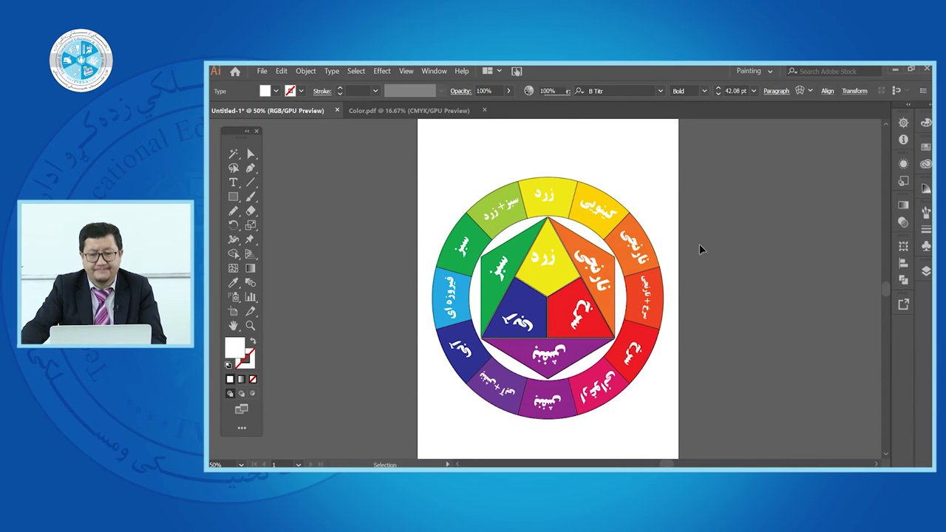
Duplicate the complete color wheel onto the empty canvas beside the artboard
key("ctrl+minus")
left_click(282, 71)
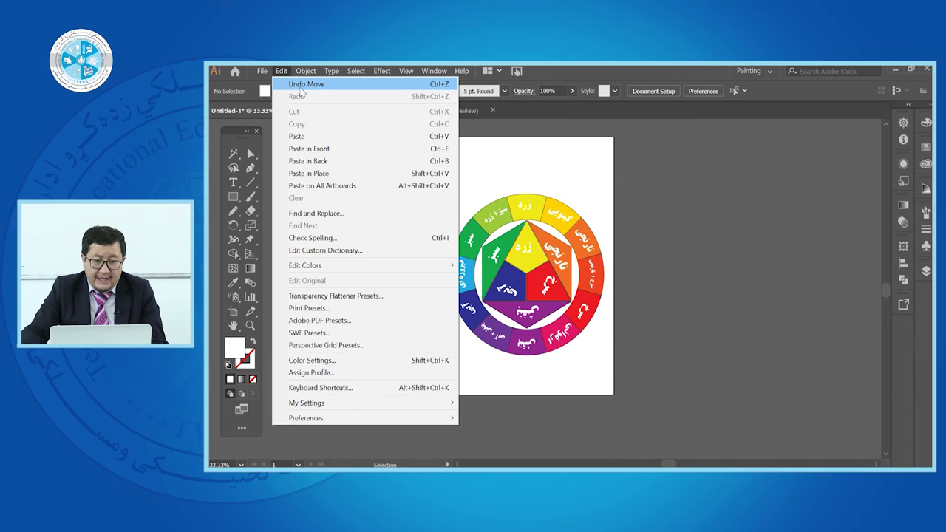
left_click(613, 222)
left_click(508, 305)
left_click_drag(508, 305, 721, 288)
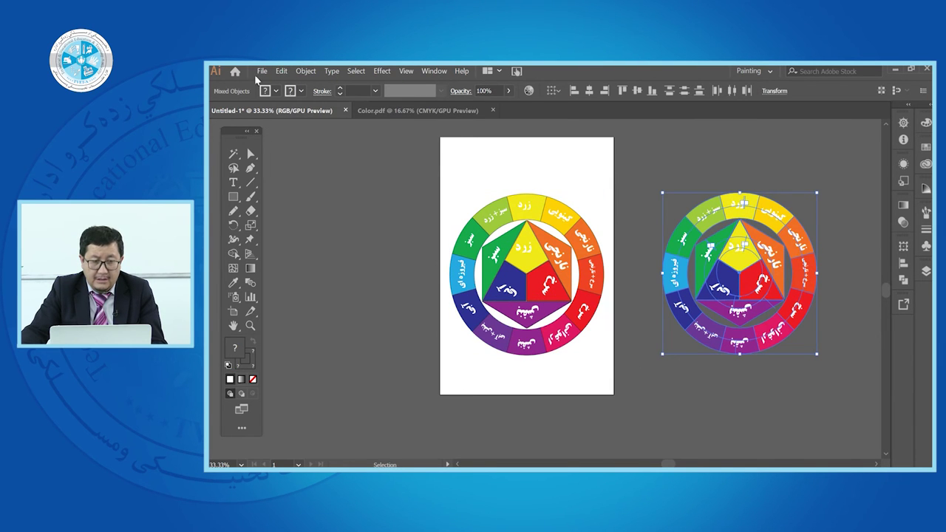
Delete the original color wheel from the artboard, leaving the copy beside it
left_click(281, 71)
mouse_move(306, 71)
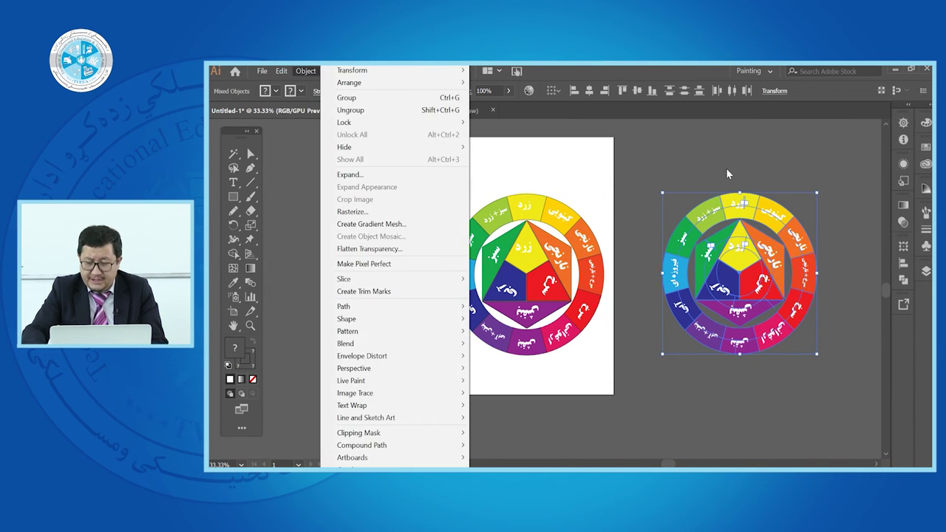
left_click(728, 173)
left_click_drag(473, 182, 594, 372)
key("Delete")
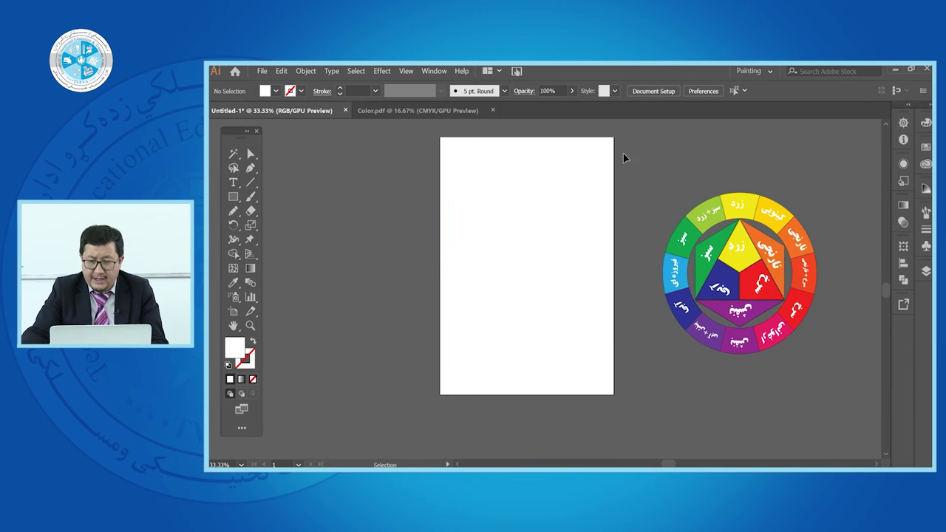
Move the copied color wheel onto the middle of the artboard and deselect it
left_click(788, 292)
left_click_drag(788, 292, 574, 292)
left_click(699, 275)
Undo the copied wheel's move off the canvas side and reapply it with Redo
left_click(282, 71)
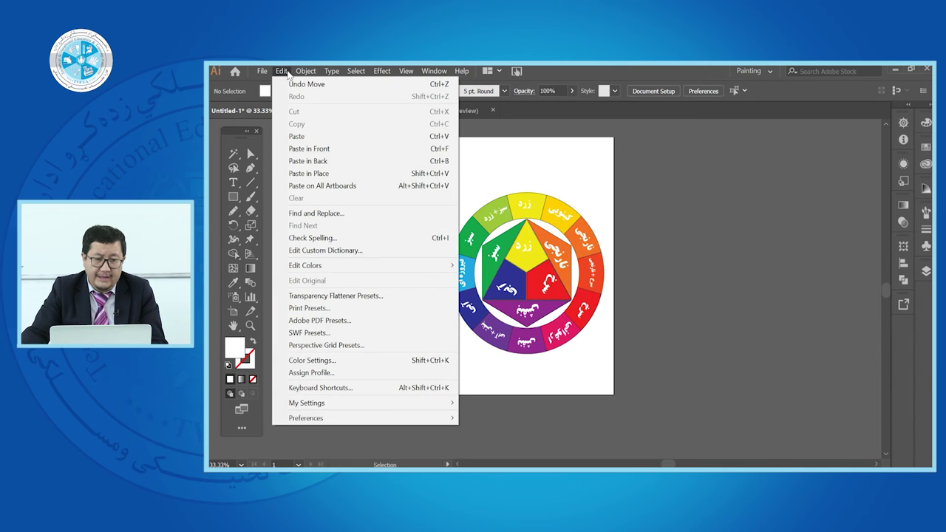
left_click(305, 84)
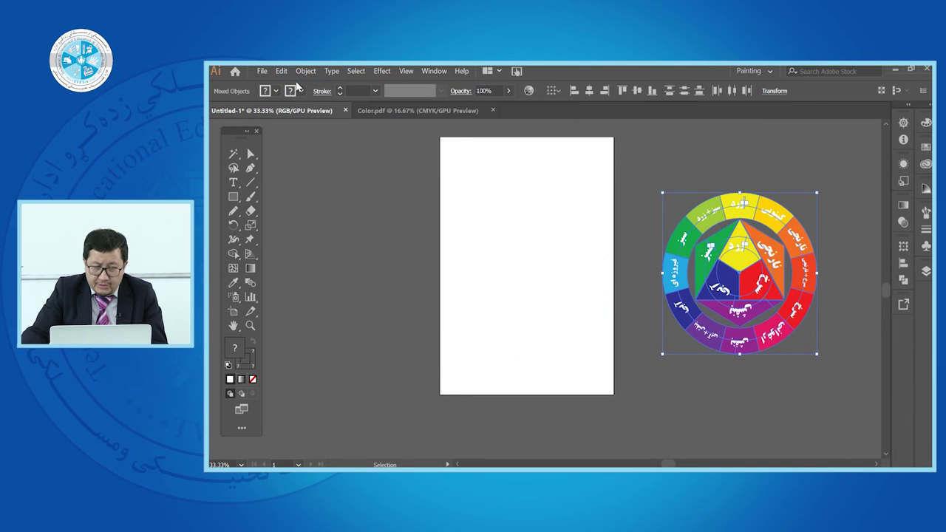
left_click(281, 72)
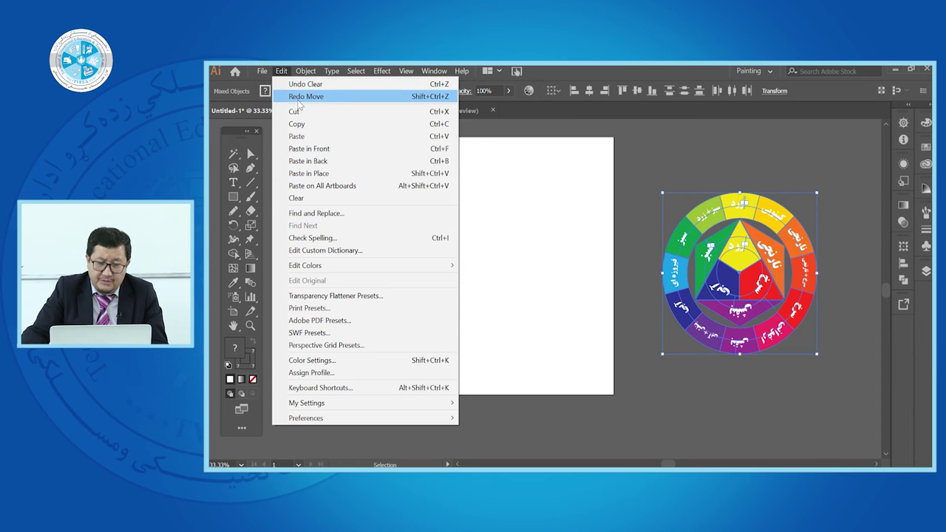
left_click(300, 100)
left_click(692, 176)
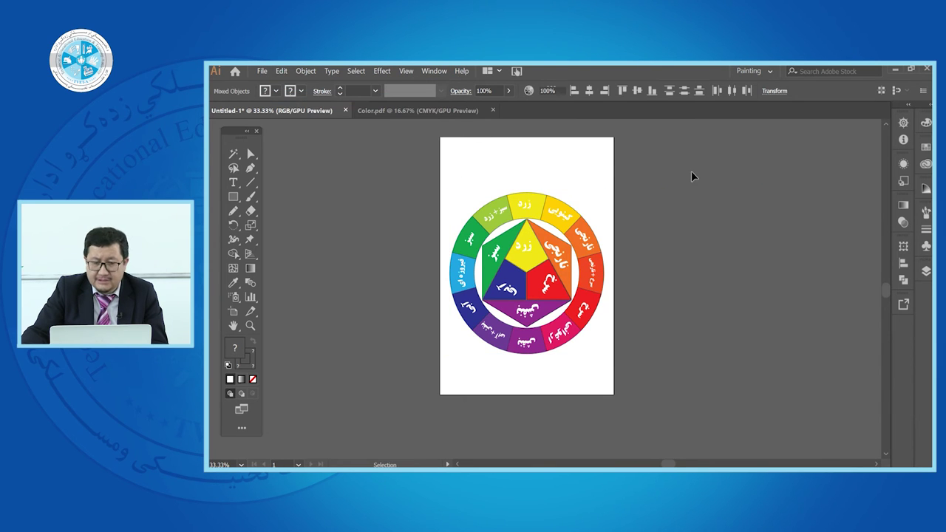
left_click(281, 71)
left_click(281, 71)
left_click(281, 71)
left_click(281, 72)
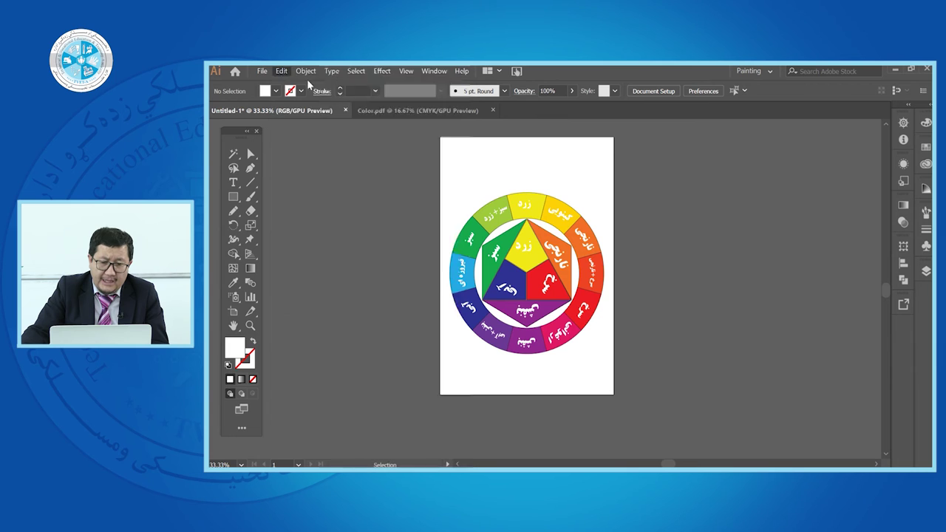
Recolor the yellow kite at the wheel's center to green 00BF1A and yellow-green D6E900, and deselect it
left_click(530, 264)
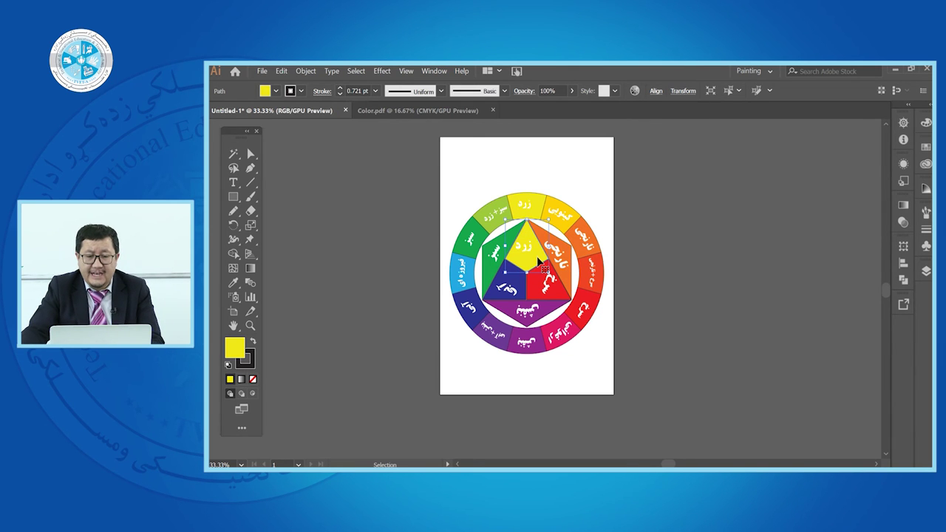
scroll(534, 256, "up", 4)
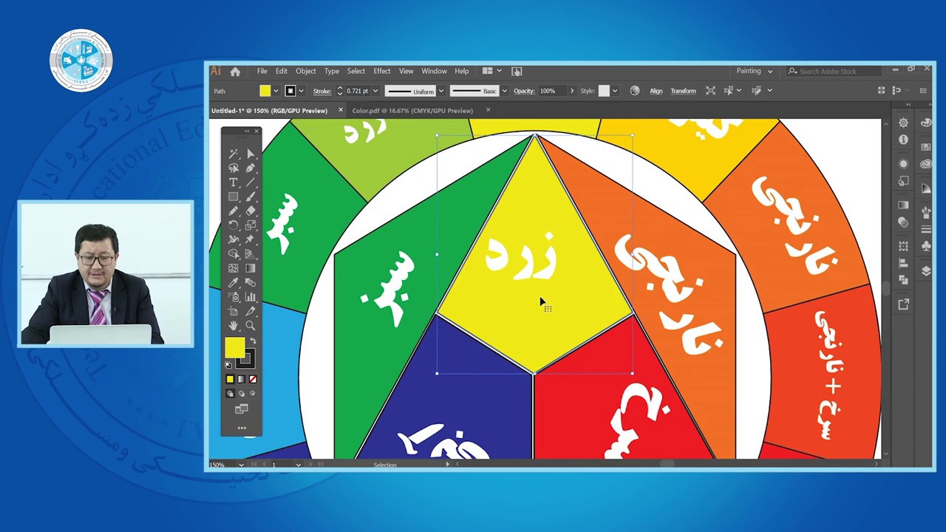
scroll(545, 329, "down", 2)
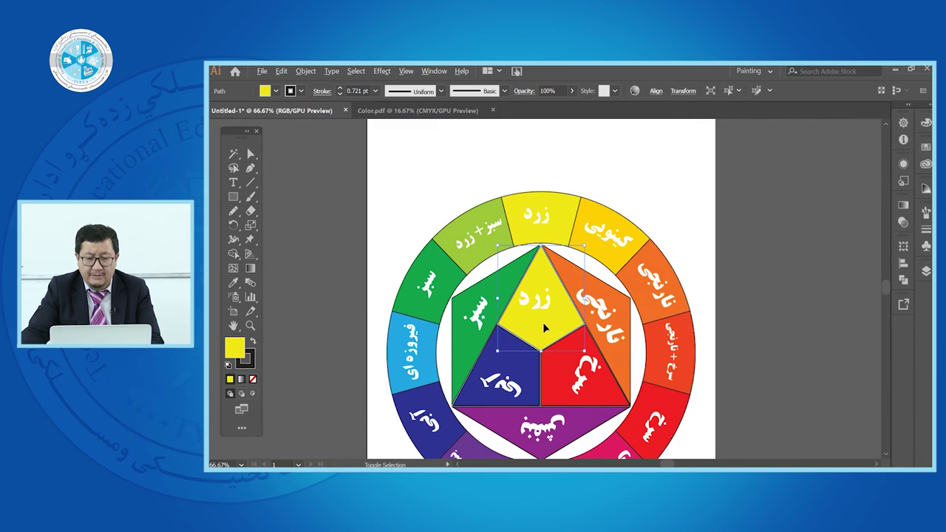
left_click(926, 122)
left_click(832, 148)
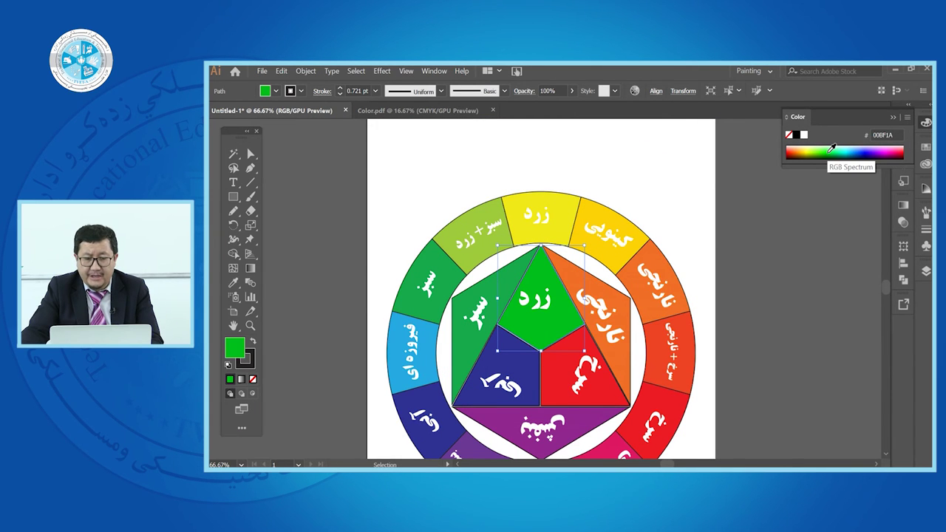
left_click(811, 147)
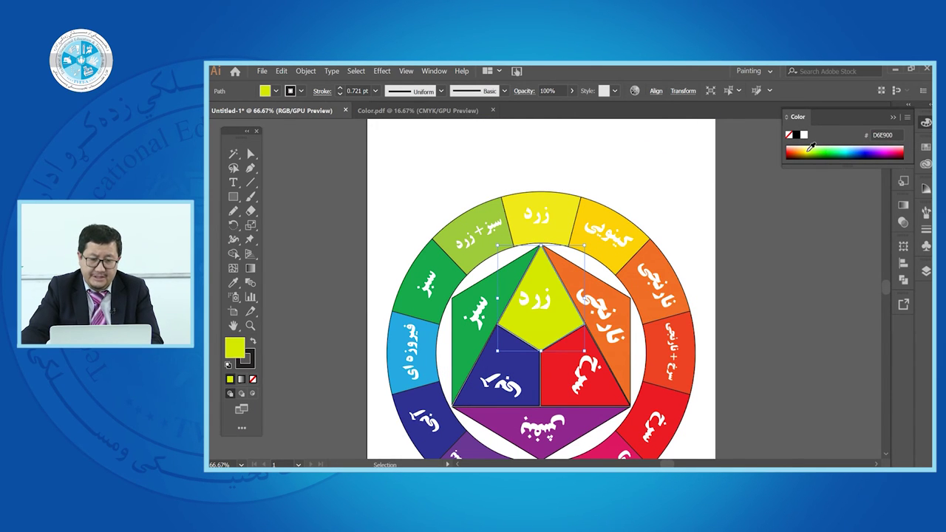
left_click(616, 140)
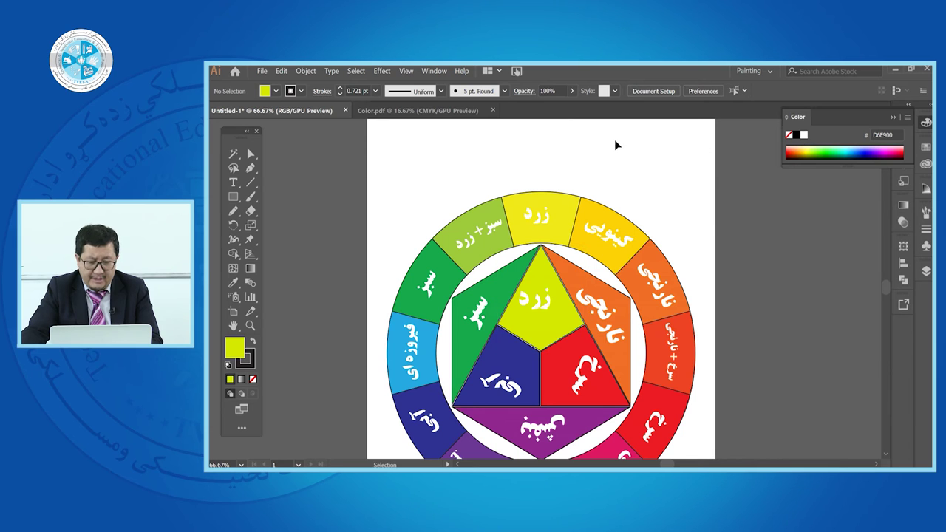
Undo both fill color changes on the kite at the wheel's center
key("a")
key("ctrl+z")
key("ctrl+z")
key("v")
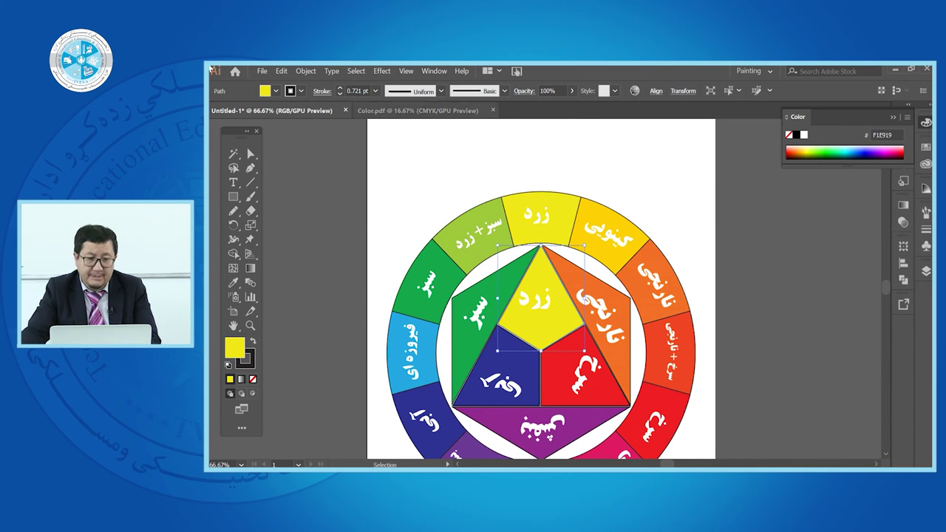
left_click(281, 71)
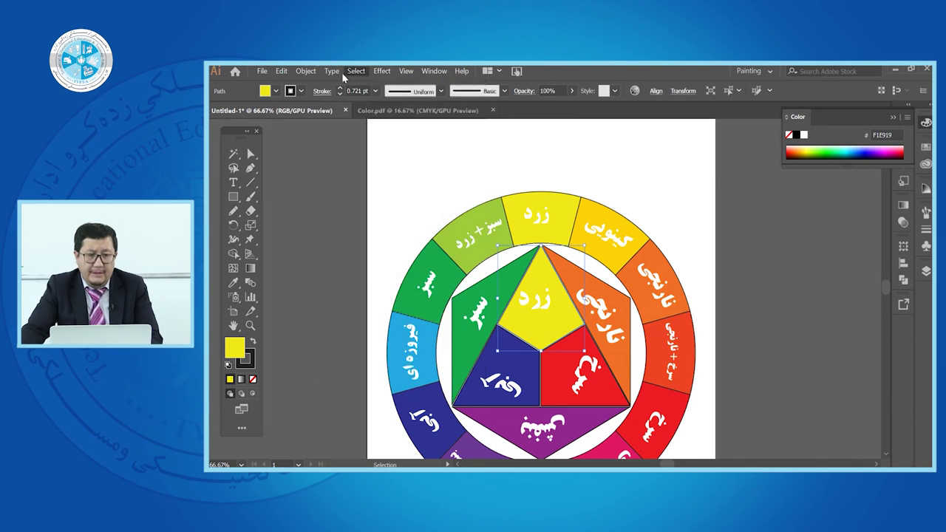
left_click(280, 72)
left_click(281, 72)
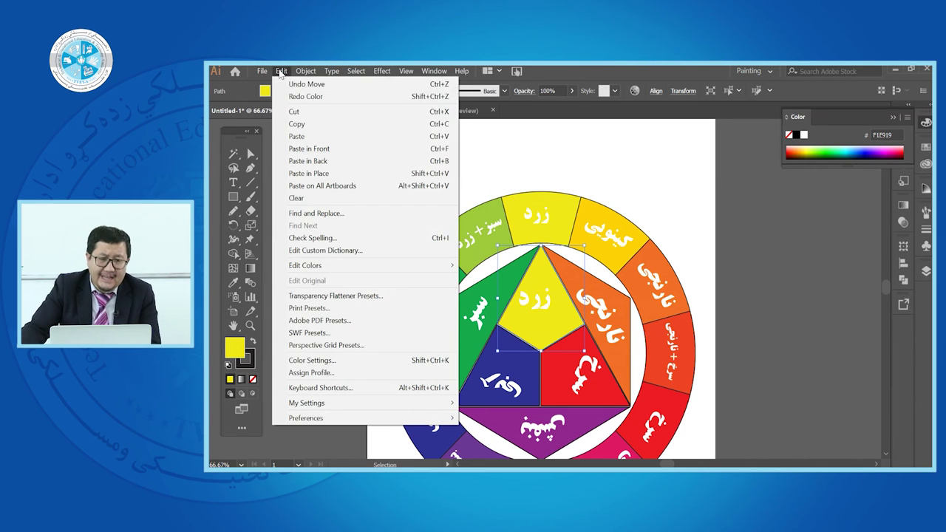
left_click(550, 169)
Select the complete color wheel and cut it from the artboard
scroll(377, 199, "down", 2)
left_click_drag(370, 201, 634, 391)
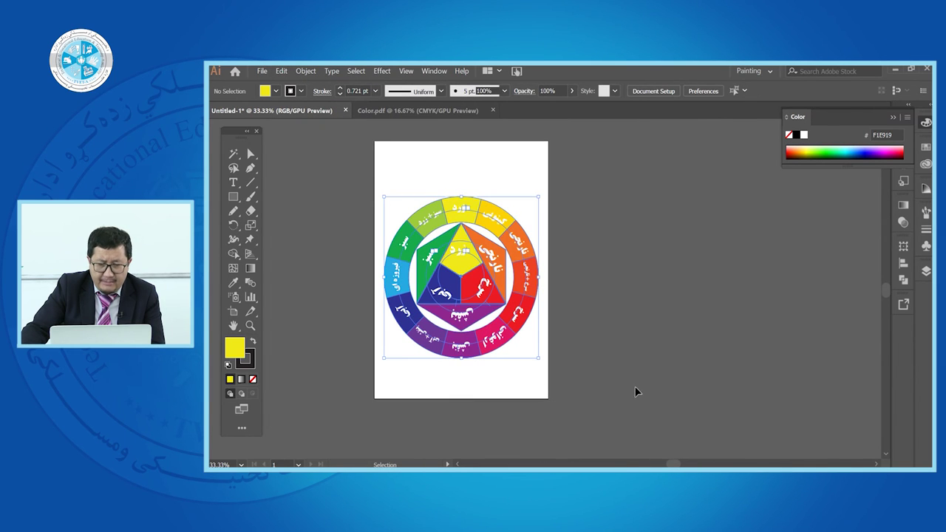
left_click(281, 72)
left_click(306, 111)
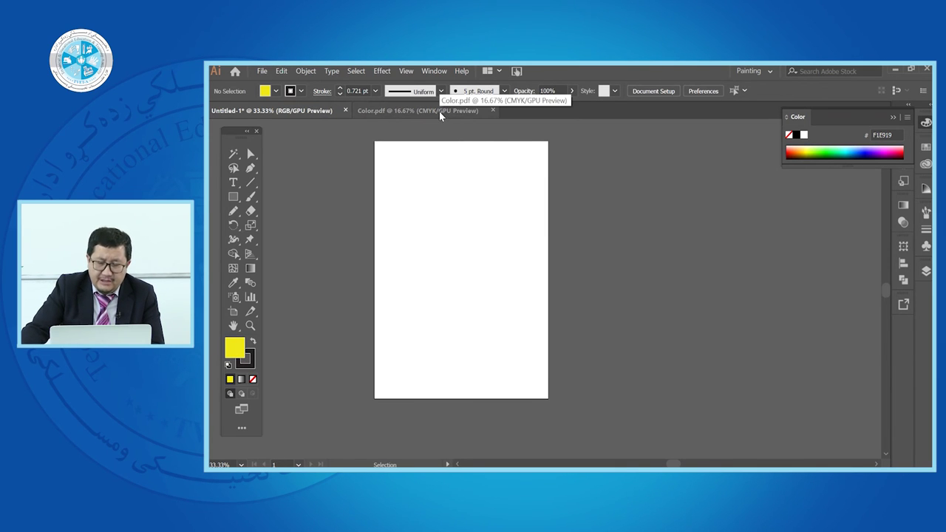
Create another new document from the second recent A4 preset, 21 x 29.7 cm
left_click(264, 71)
left_click(272, 83)
left_click(263, 71)
left_click(272, 83)
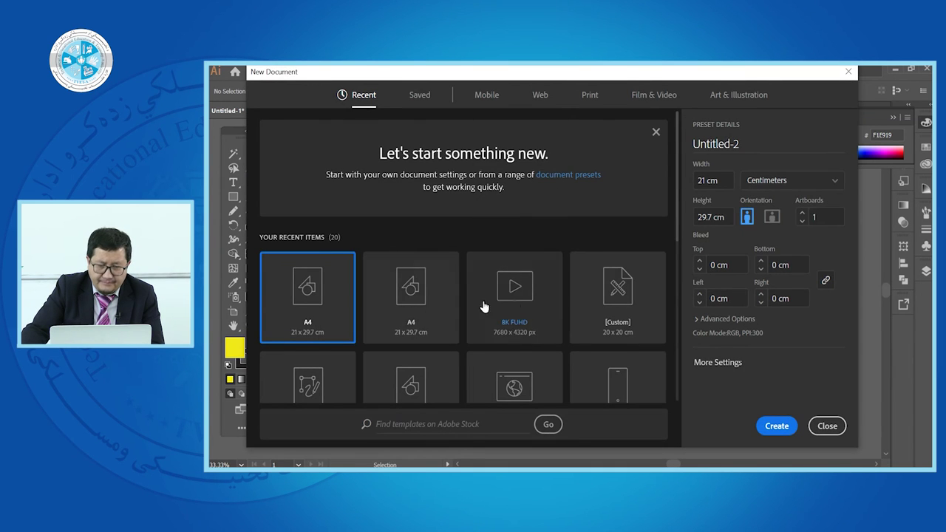
left_click(405, 296)
left_click(769, 429)
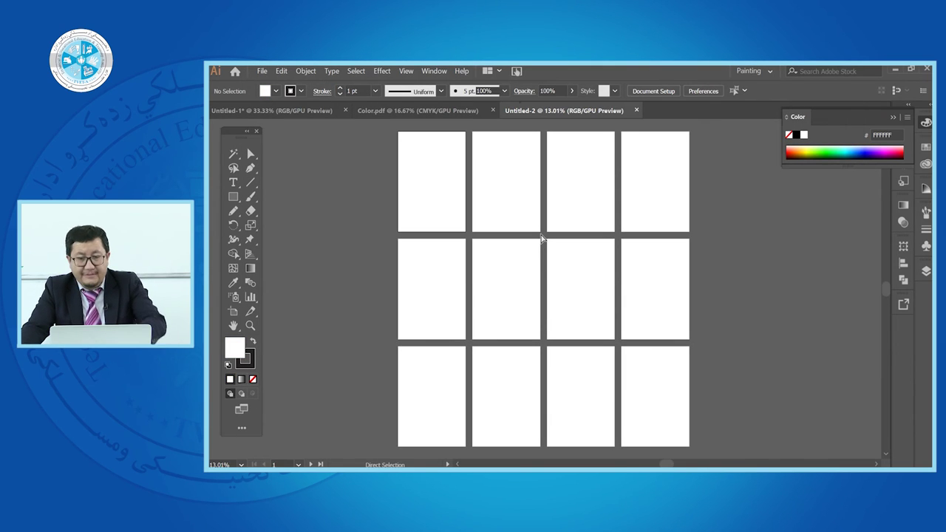
Paste the cut color wheel into Untitled-2 and move it onto the first artboard in the top row
key("ctrl+v")
left_click_drag(561, 303, 438, 194)
left_click(281, 71)
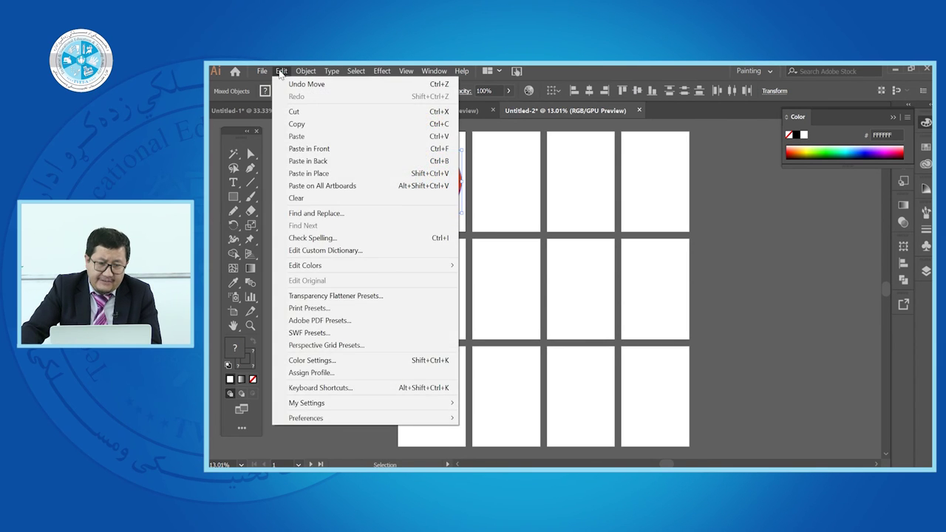
left_click(283, 147)
left_click(283, 147)
Return to the Untitled-1 document and undo the cut of the color wheel
left_click(306, 111)
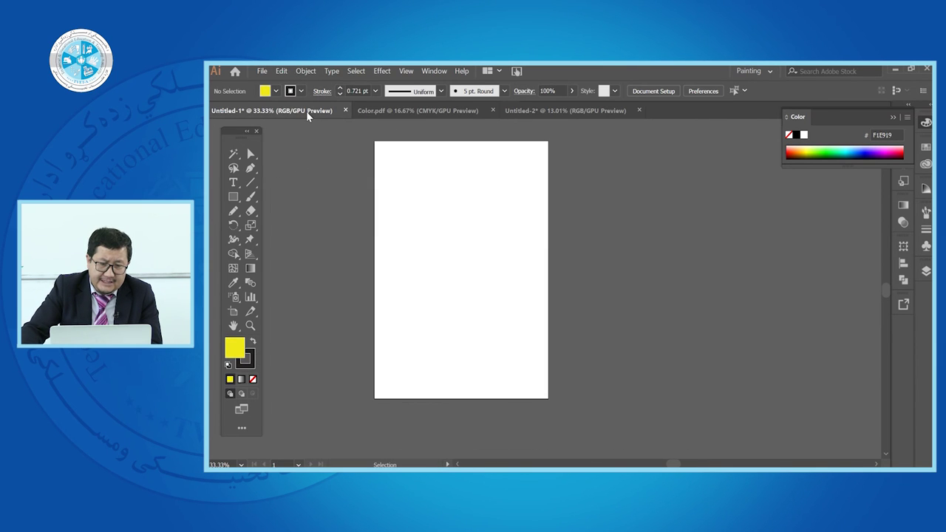
left_click(281, 74)
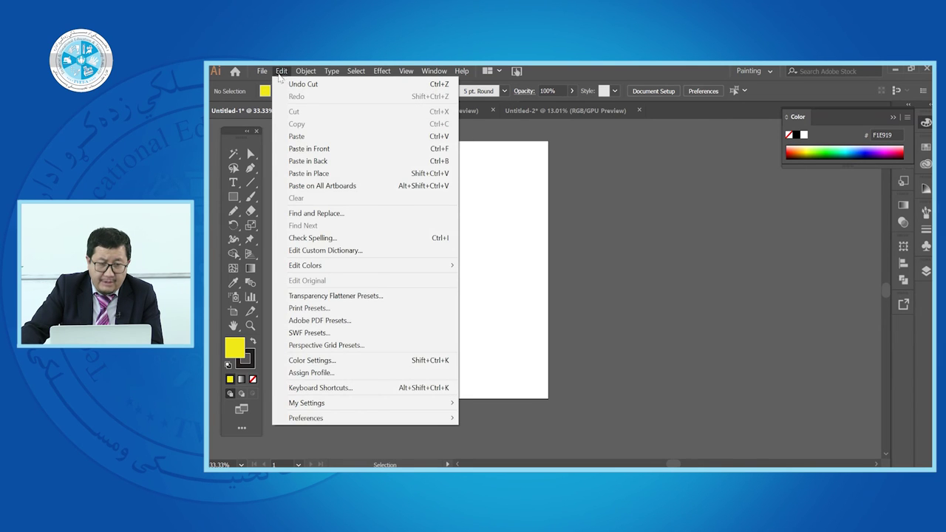
left_click(275, 136)
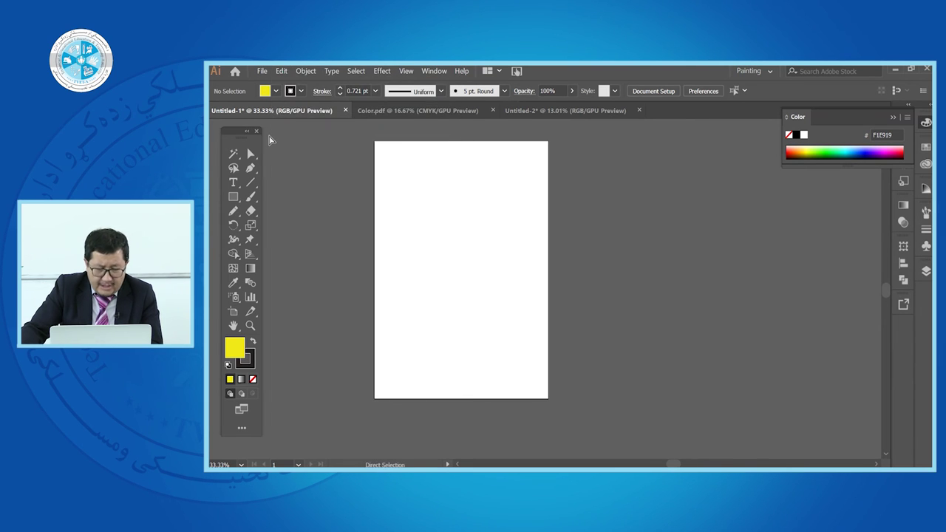
key("ctrl+a")
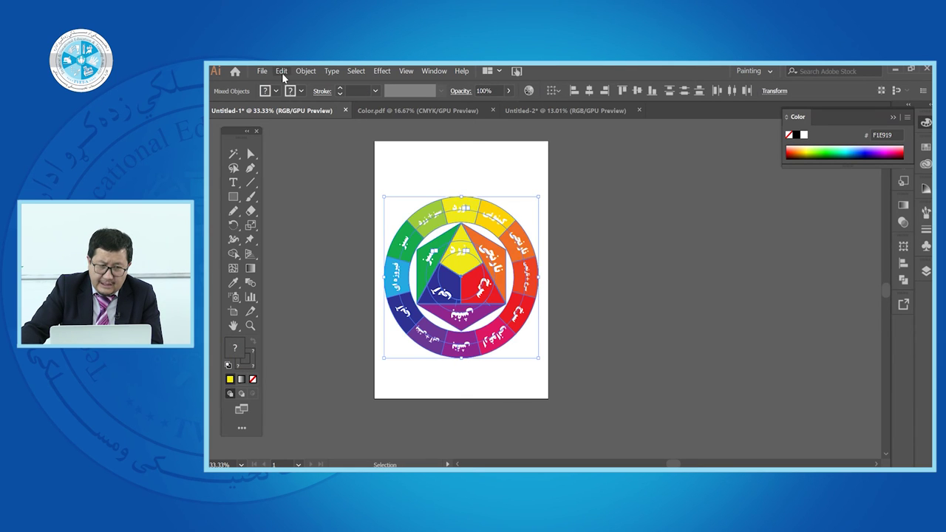
Copy the complete selected color wheel in Untitled-1 to the clipboard
left_click(282, 71)
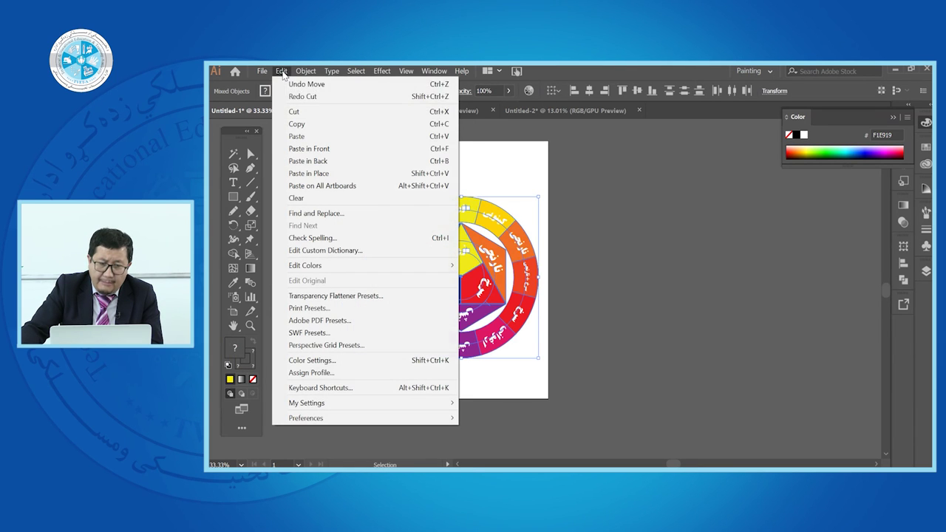
left_click(310, 124)
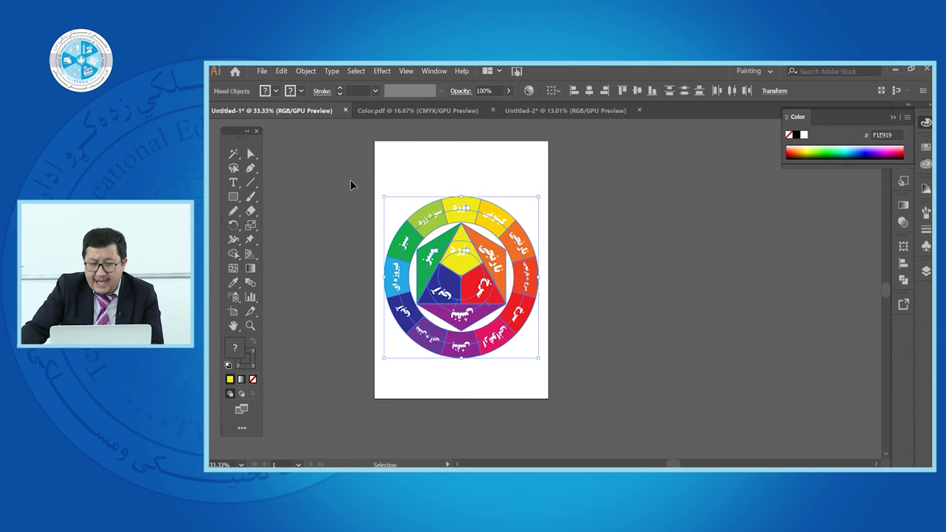
left_click(593, 380)
key("ctrl+f")
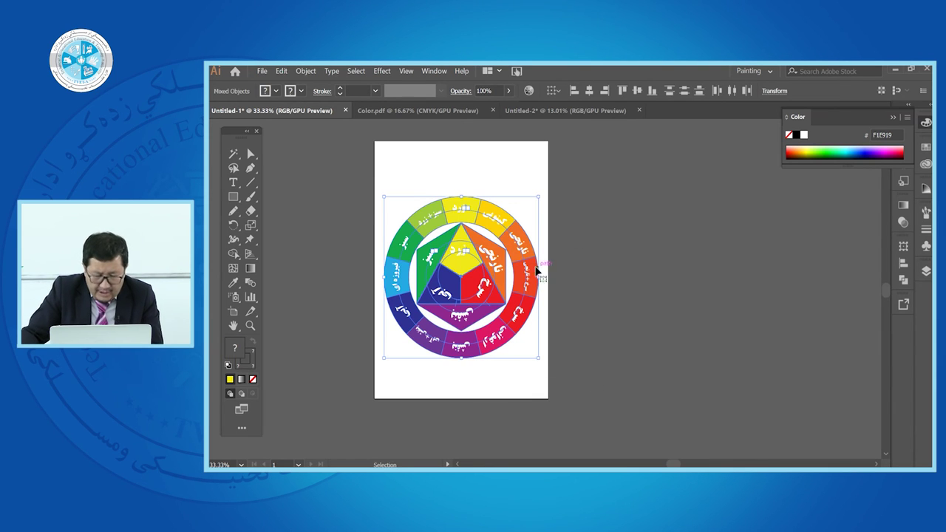
key("a")
key("v")
left_click(281, 71)
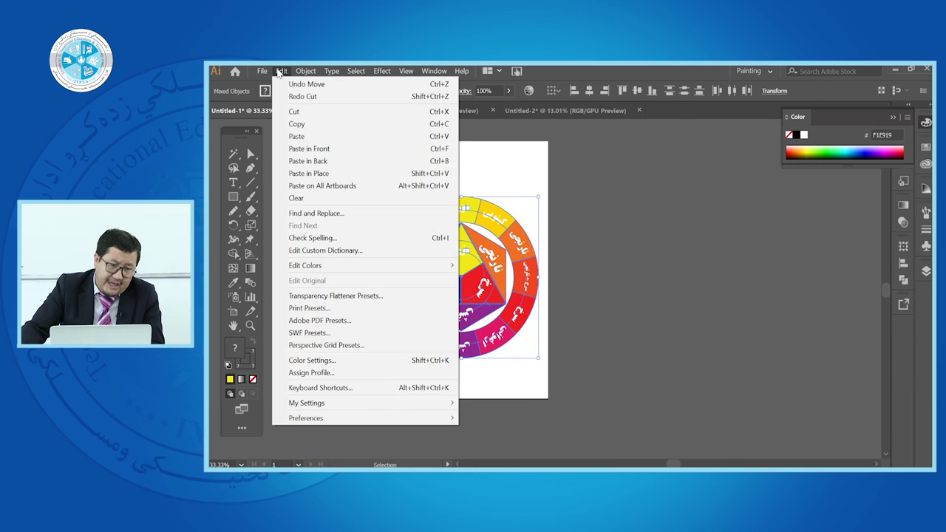
left_click(307, 123)
key("a")
key("v")
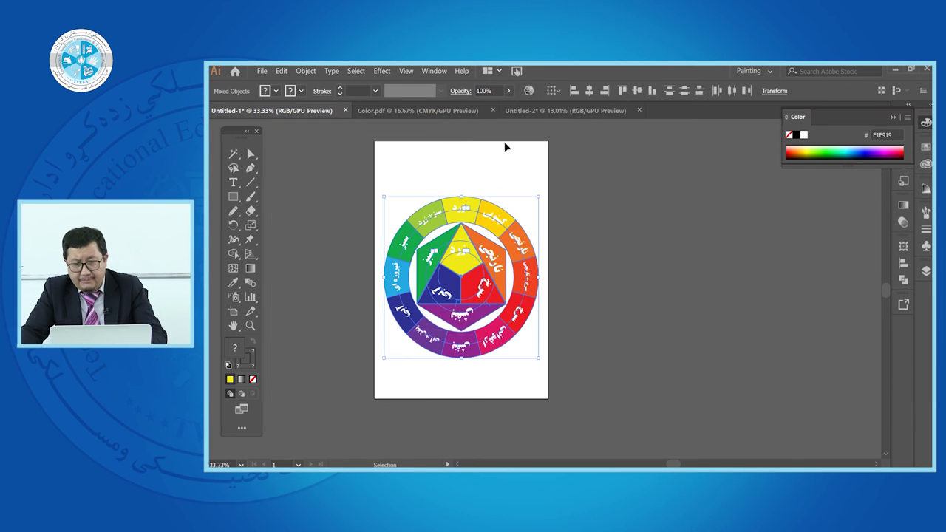
Paste the copied color wheel onto the second top-row artboard of Untitled-2 and return to Untitled-1
left_click(528, 112)
key("a")
key("ctrl+v")
key("v")
left_click_drag(548, 297, 512, 197)
left_click(285, 111)
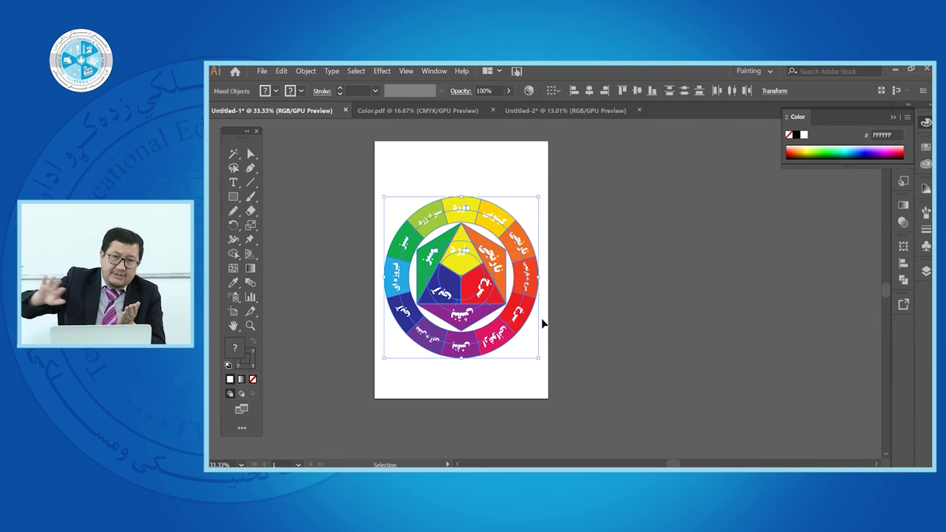
Paste a copy of the color wheel into Untitled-1, undo the paste, and clear the selection
left_click(263, 71)
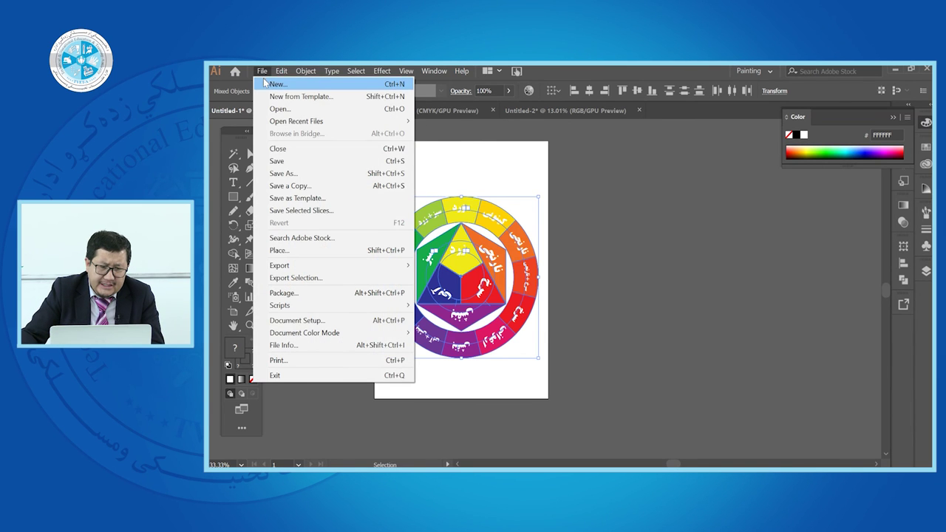
mouse_move(282, 71)
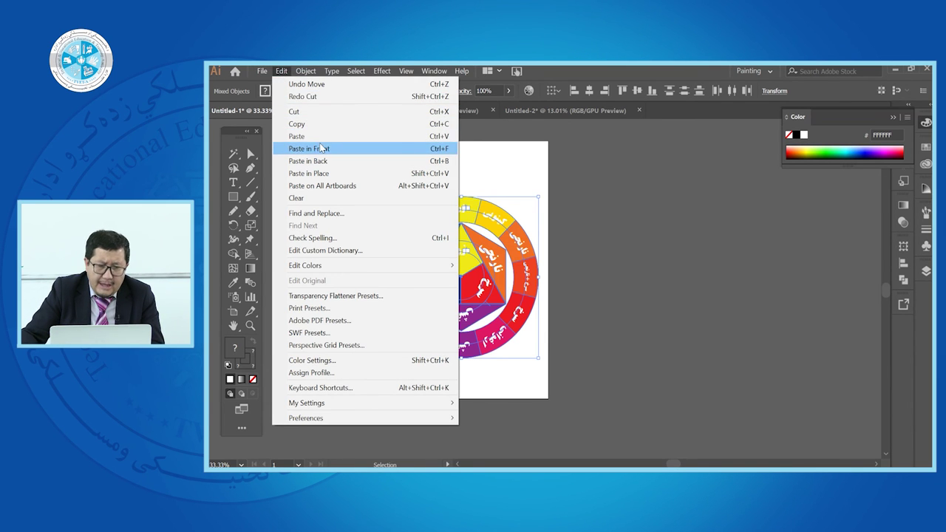
left_click(299, 136)
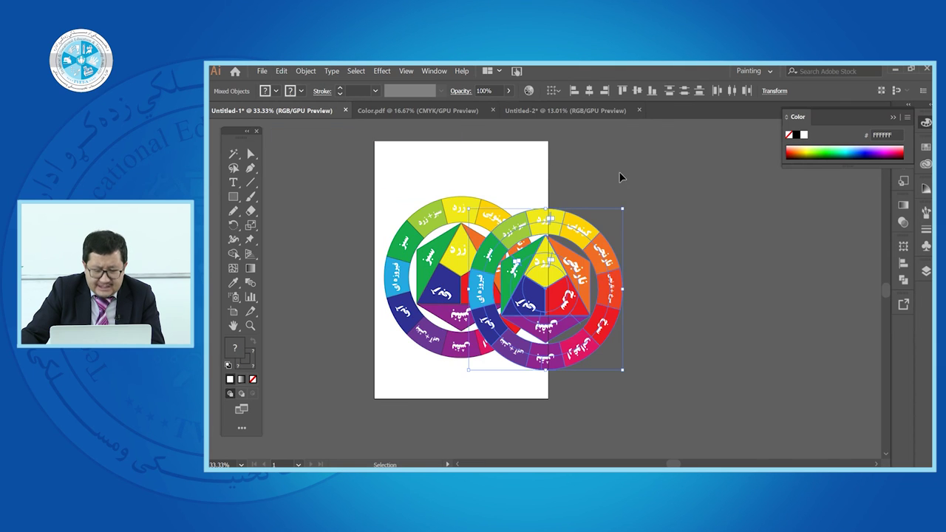
key("ctrl+z")
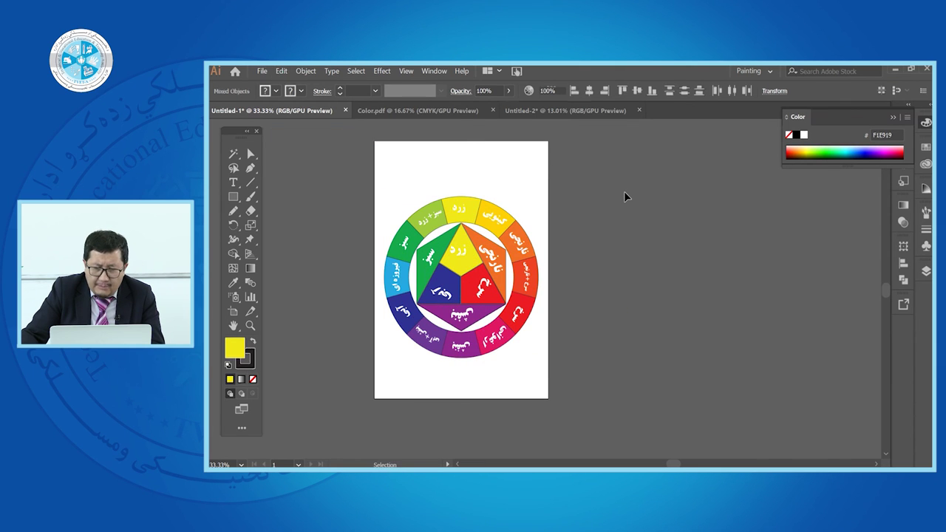
left_click(624, 196)
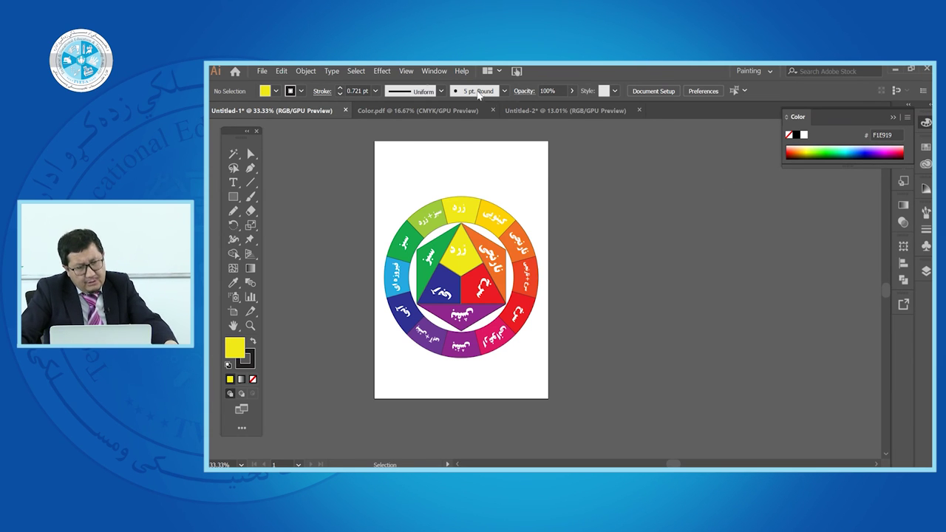
left_click(281, 72)
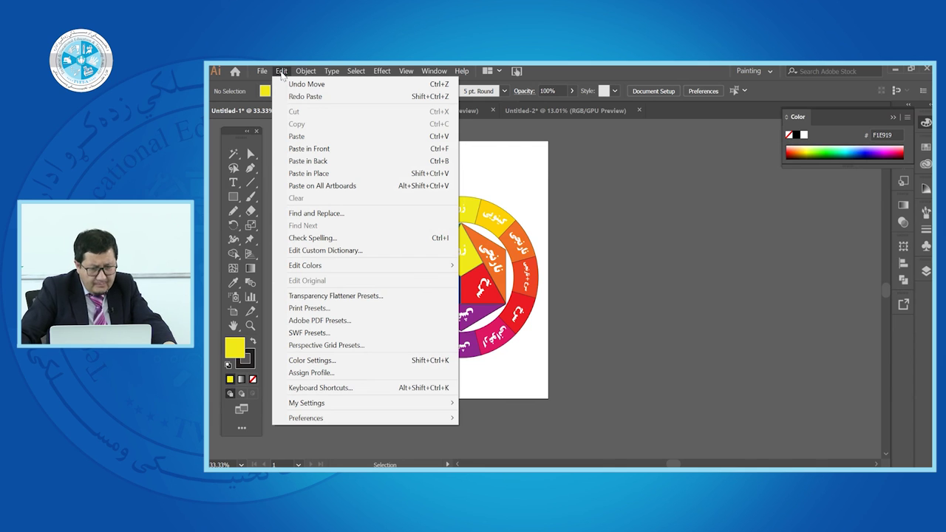
left_click(339, 150)
left_click(658, 233)
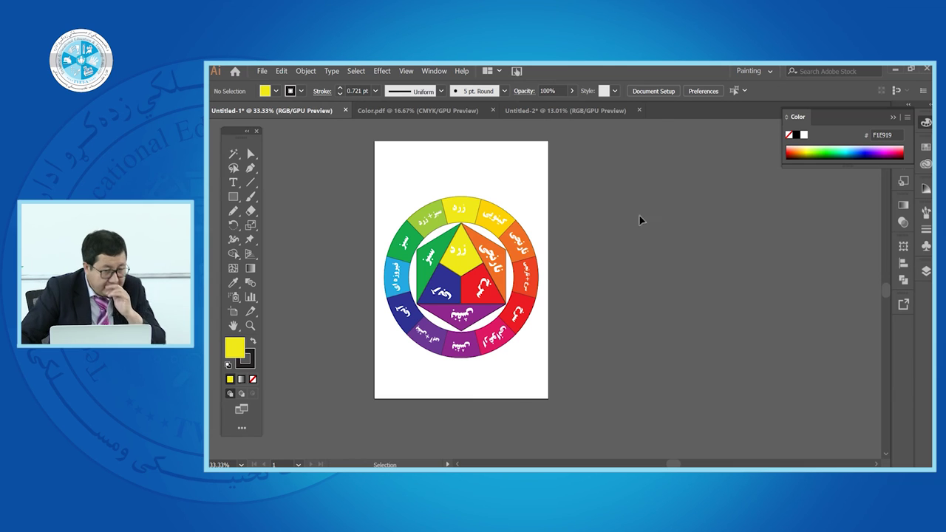
Select the complete color wheel on the Untitled-1 artboard and delete it
left_click_drag(412, 185, 593, 373)
key("Delete")
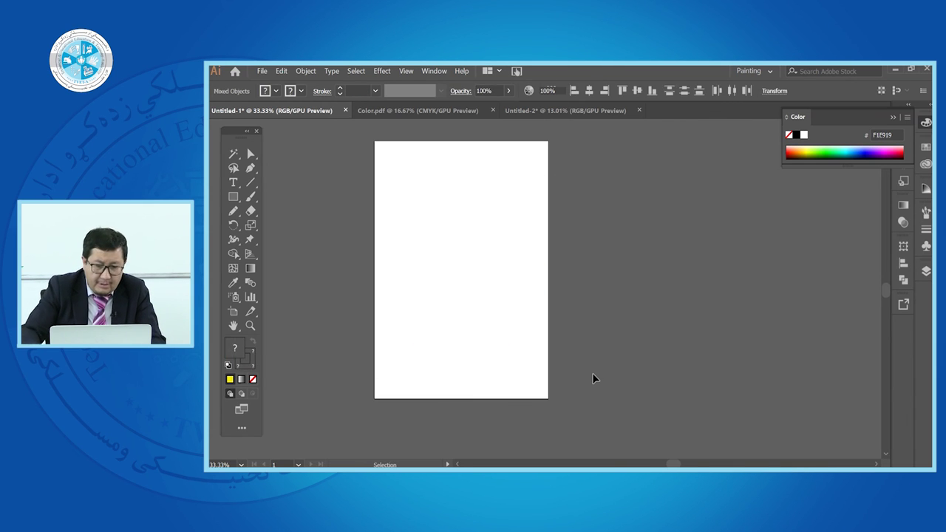
Draw a roughly square yellow shape on the empty artboard with the Rectangle tool
scroll(414, 273, "up", 1)
left_click(233, 198)
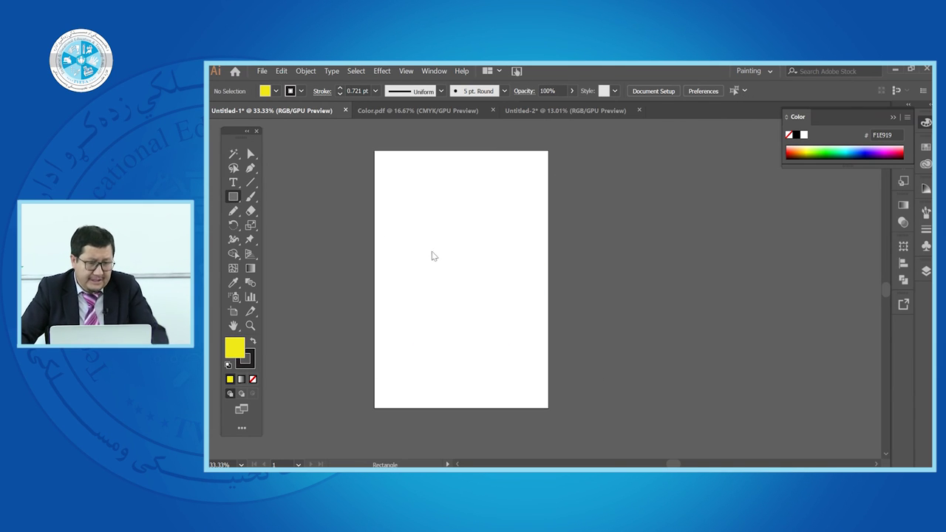
left_click_drag(404, 216, 498, 308)
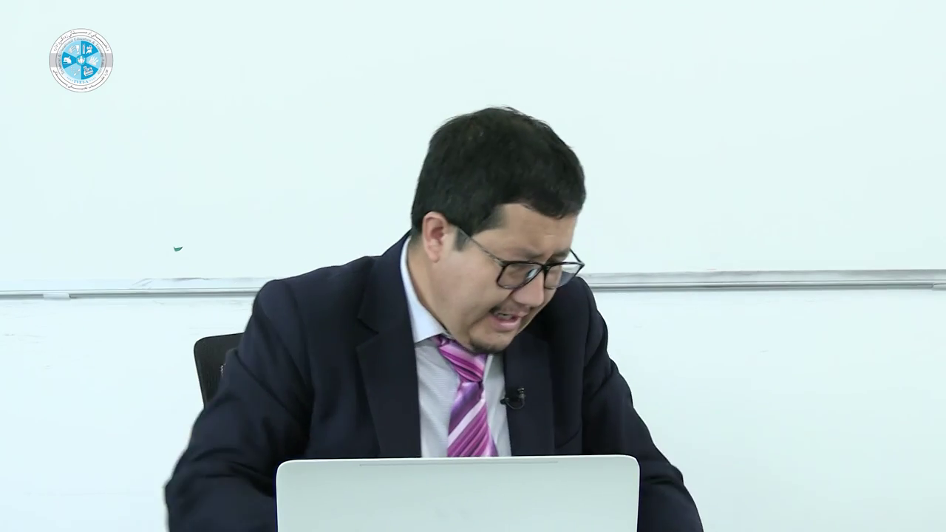